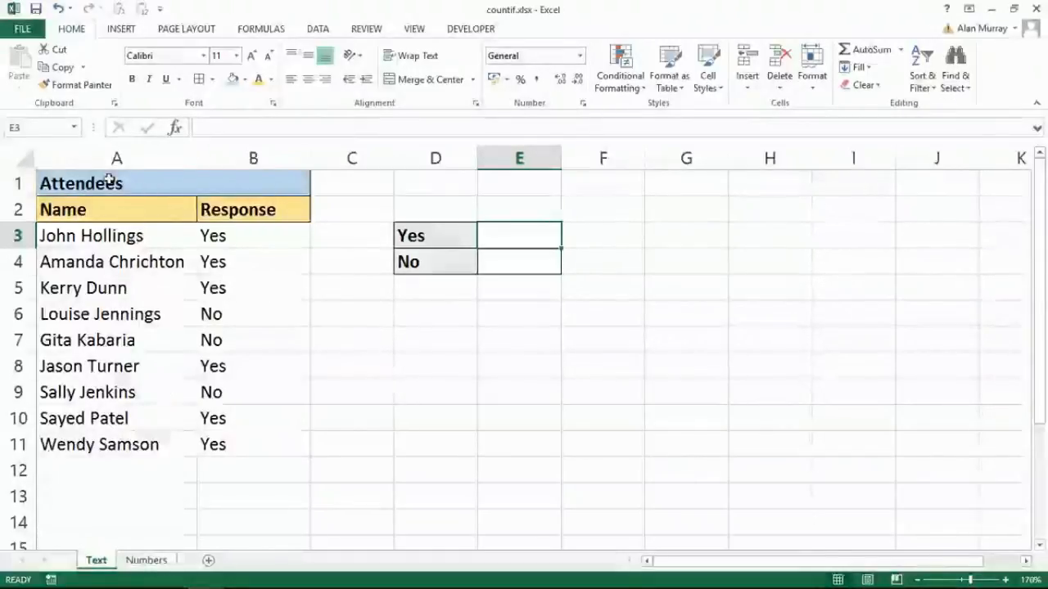
- Examine the Attendees list and its responses alongside the empty Yes and No count cells
drag(108, 180, 213, 360)
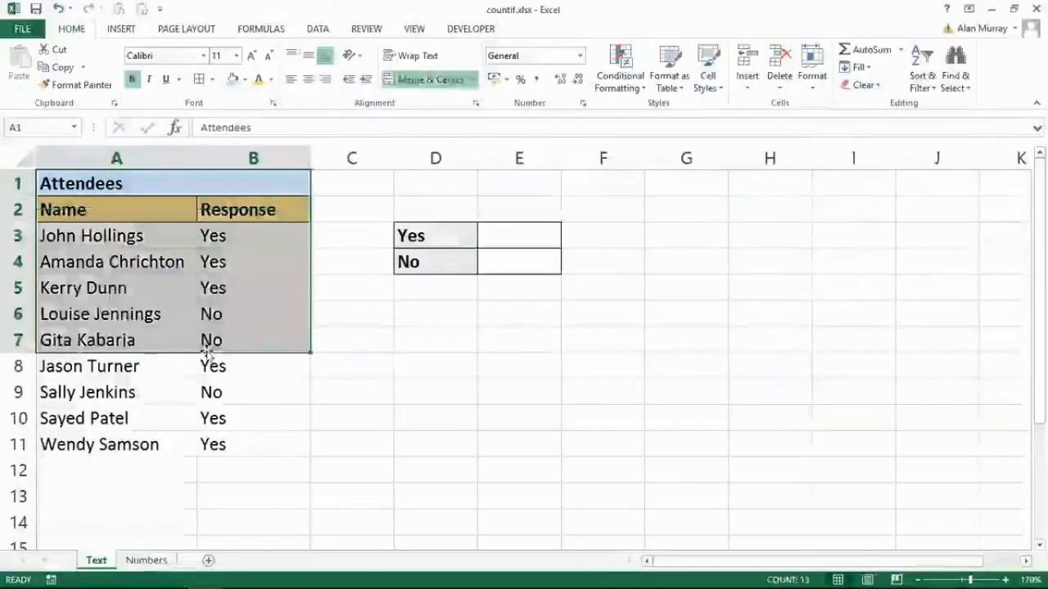
click(152, 313)
click(269, 285)
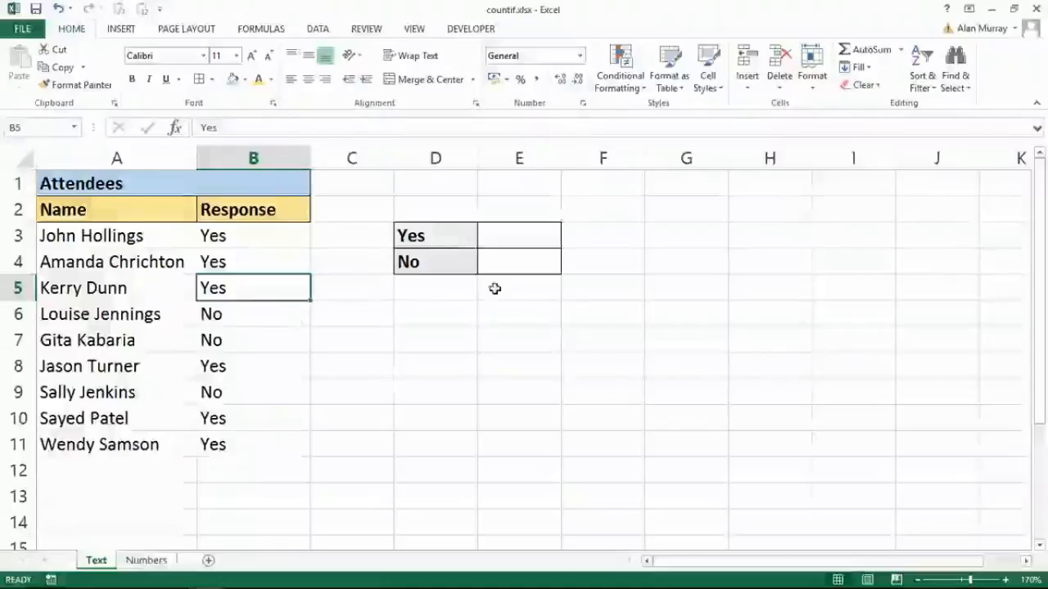
drag(459, 240, 489, 262)
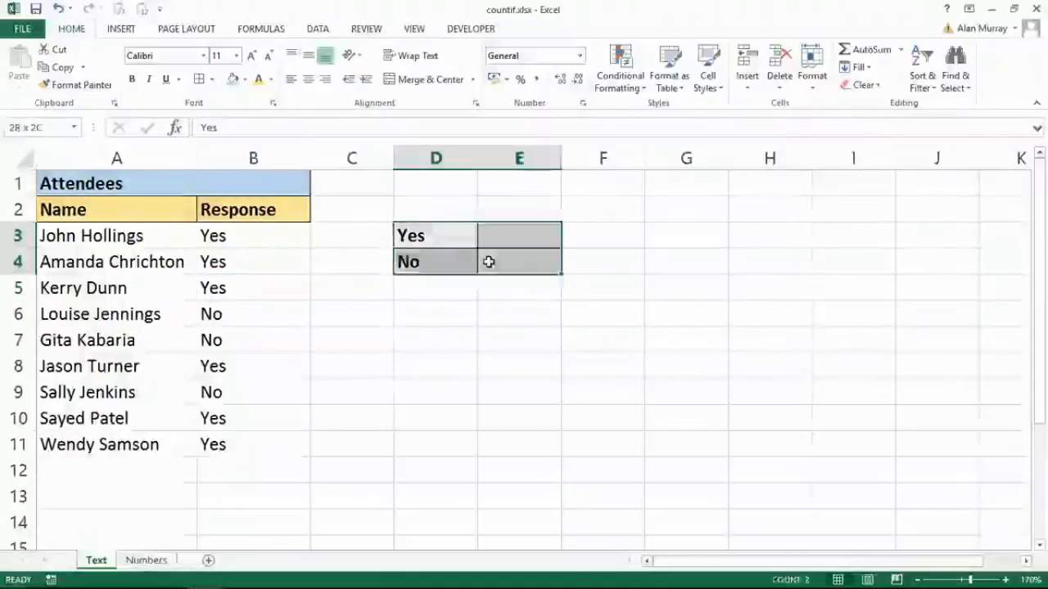
click(495, 262)
click(514, 236)
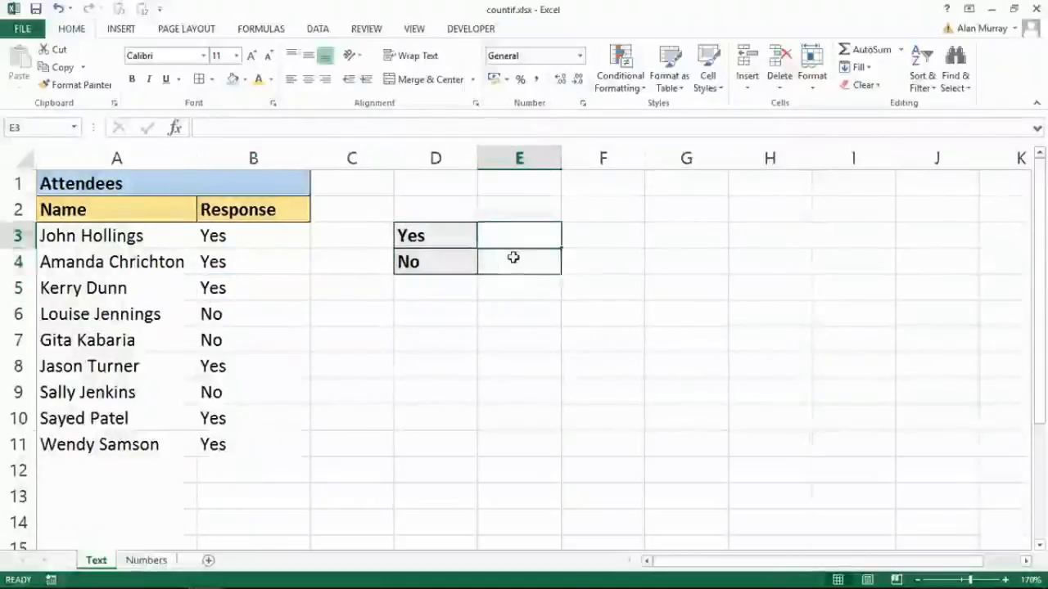
click(513, 258)
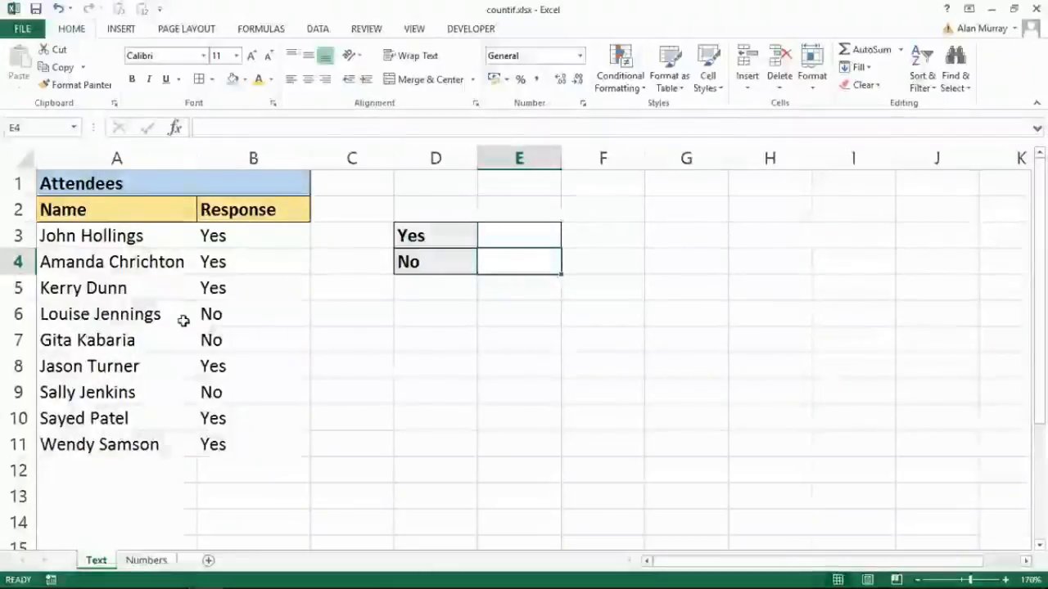
drag(183, 321, 245, 318)
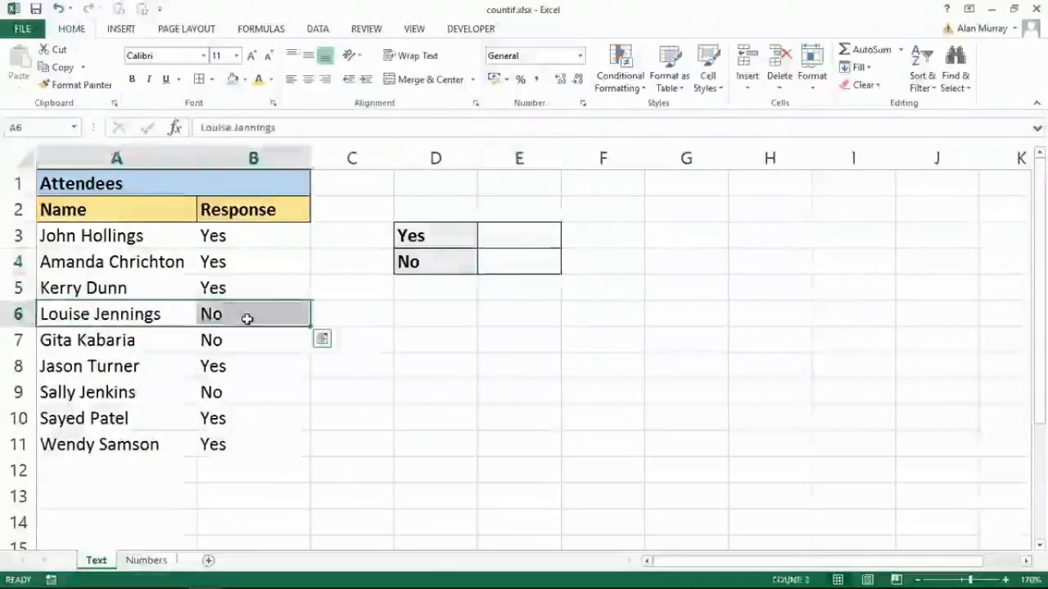
drag(492, 241, 511, 260)
- Start a formula in cell E3, beside the Yes label, using the COUNTIF function
click(515, 237)
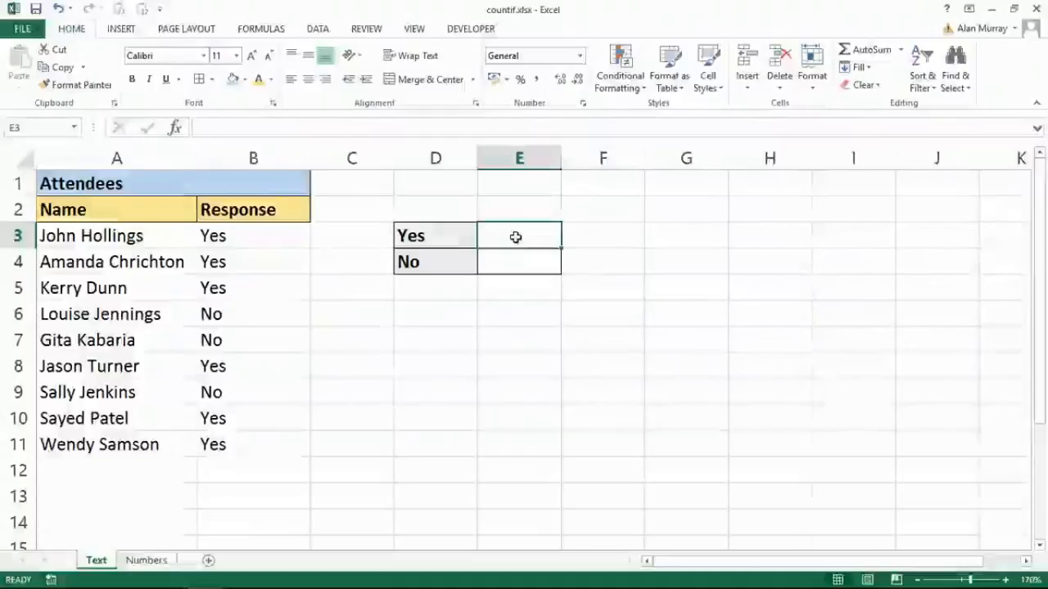
text(=coun)
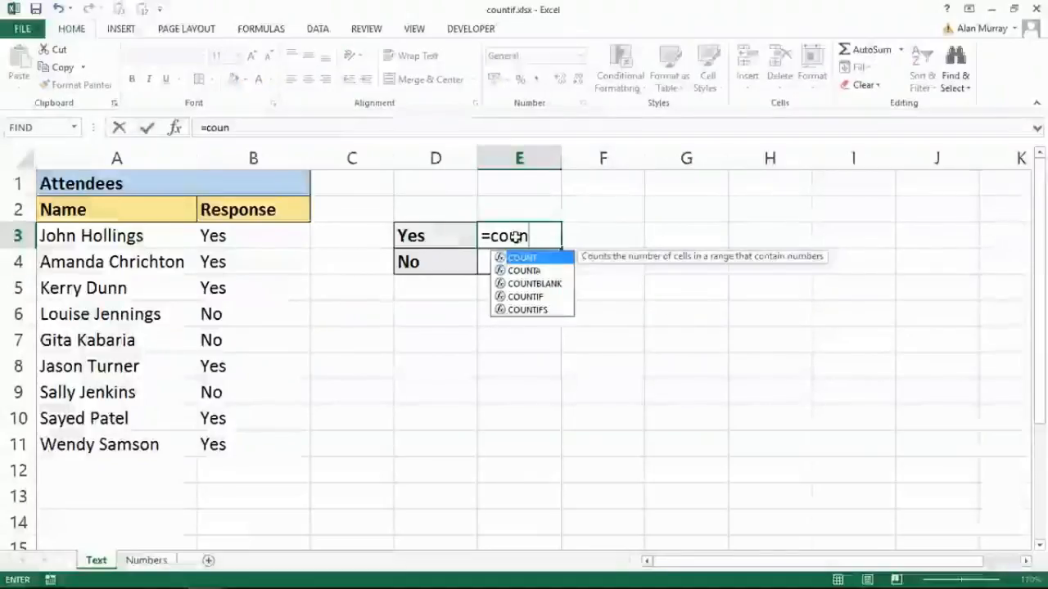
key(Down)
key(Down)
key(Down)
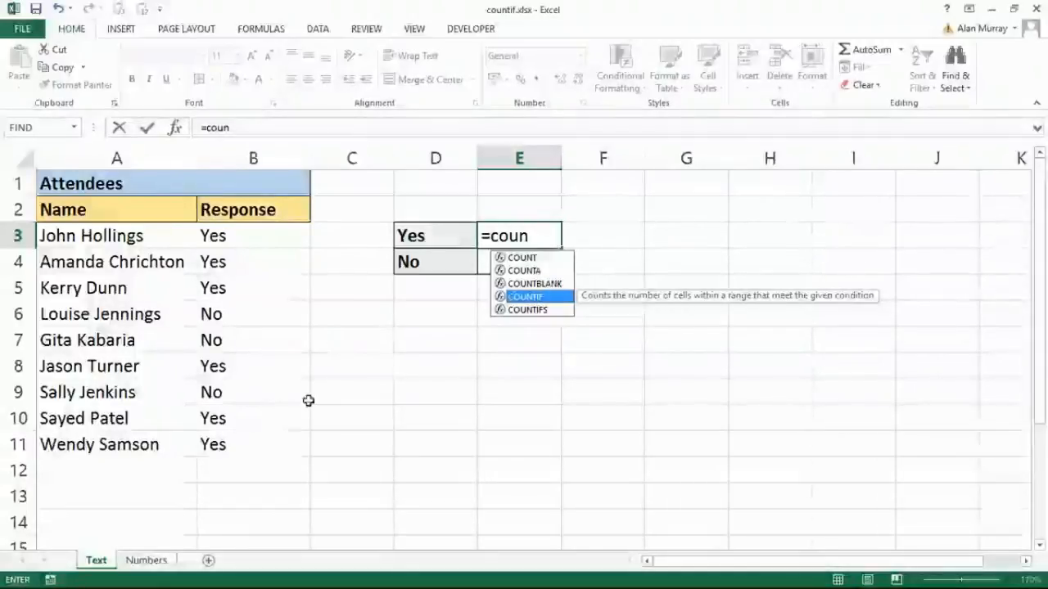
double_click(525, 299)
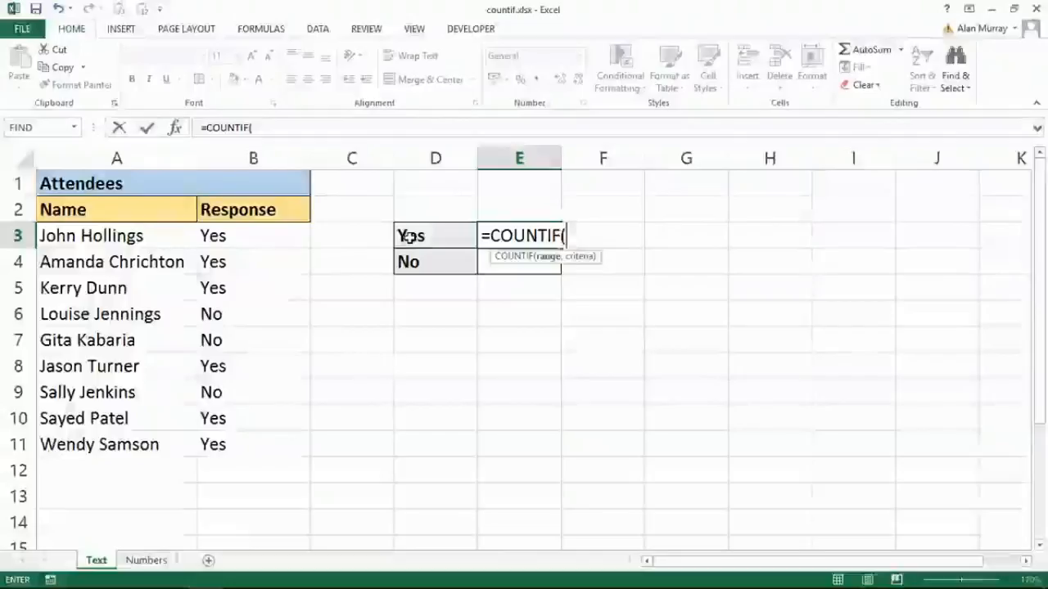
drag(489, 236, 573, 236)
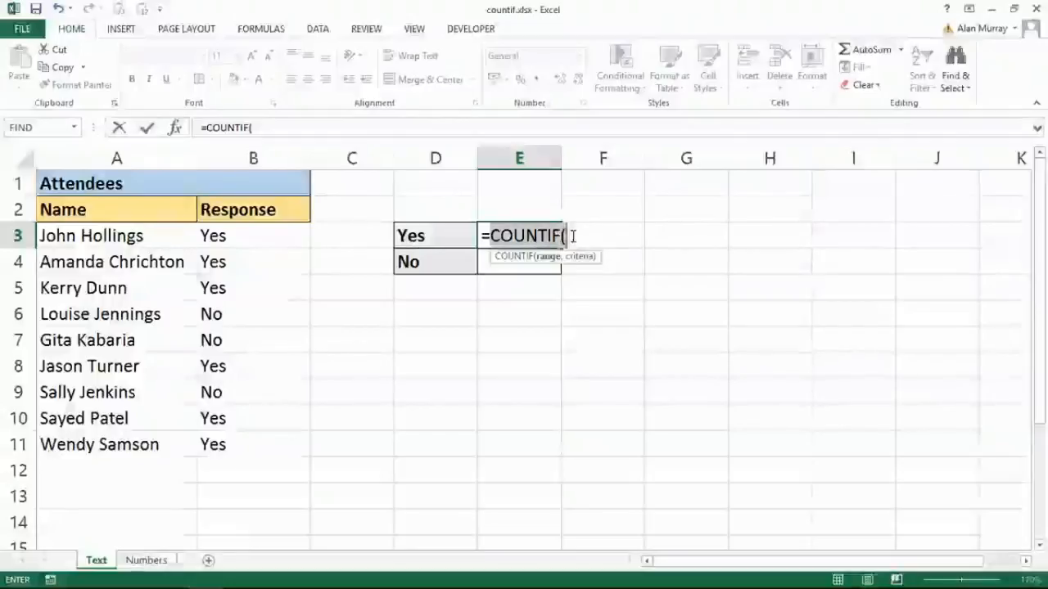
click(573, 237)
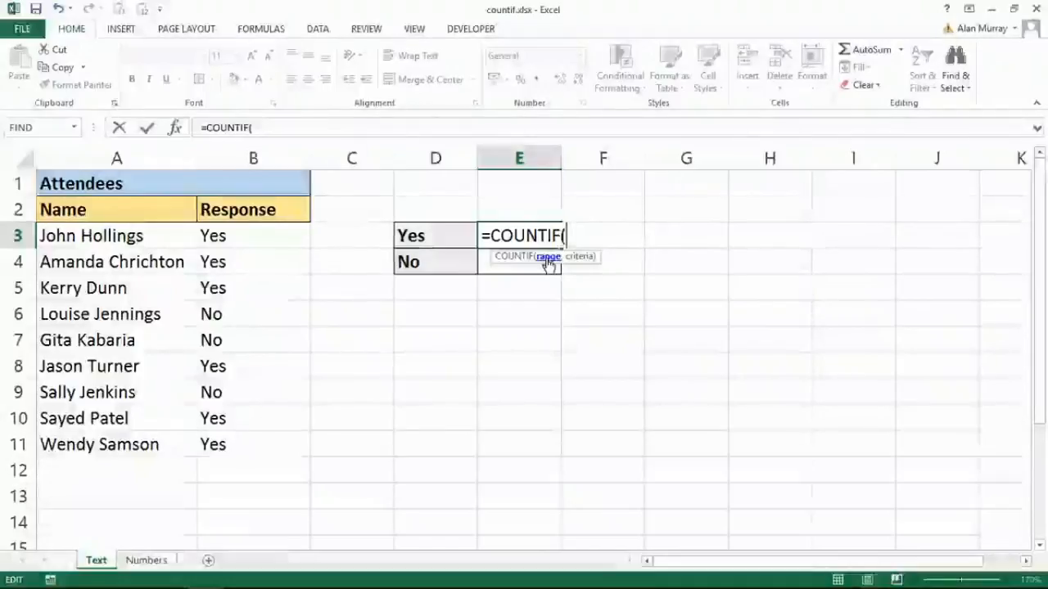
- Set the COUNTIF range to the responses in B3:B11 as the absolute reference $B$3:$B$11
drag(245, 236, 295, 255)
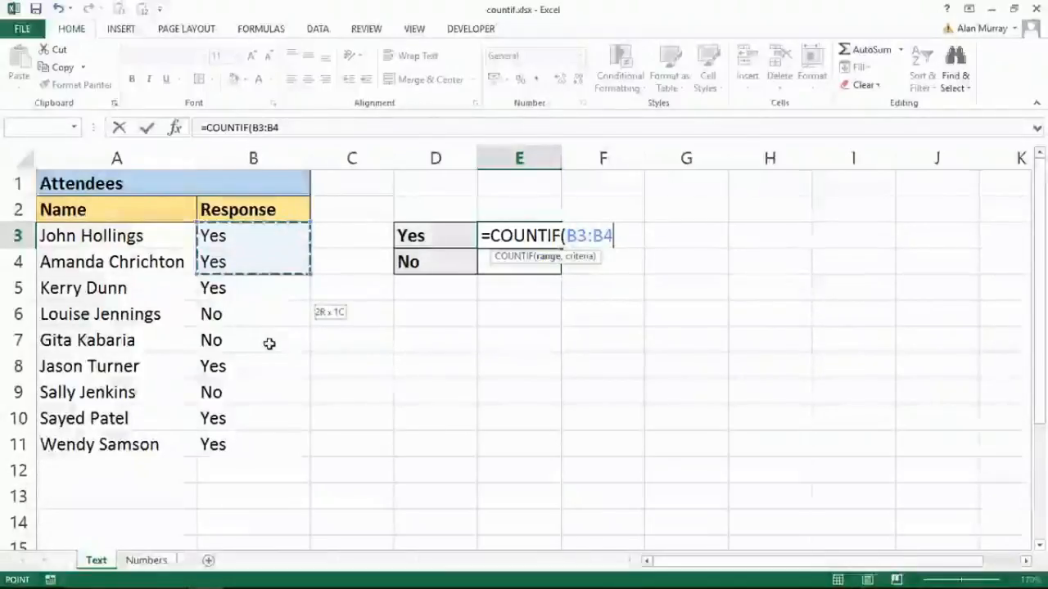
key(ctrl+shift+Down)
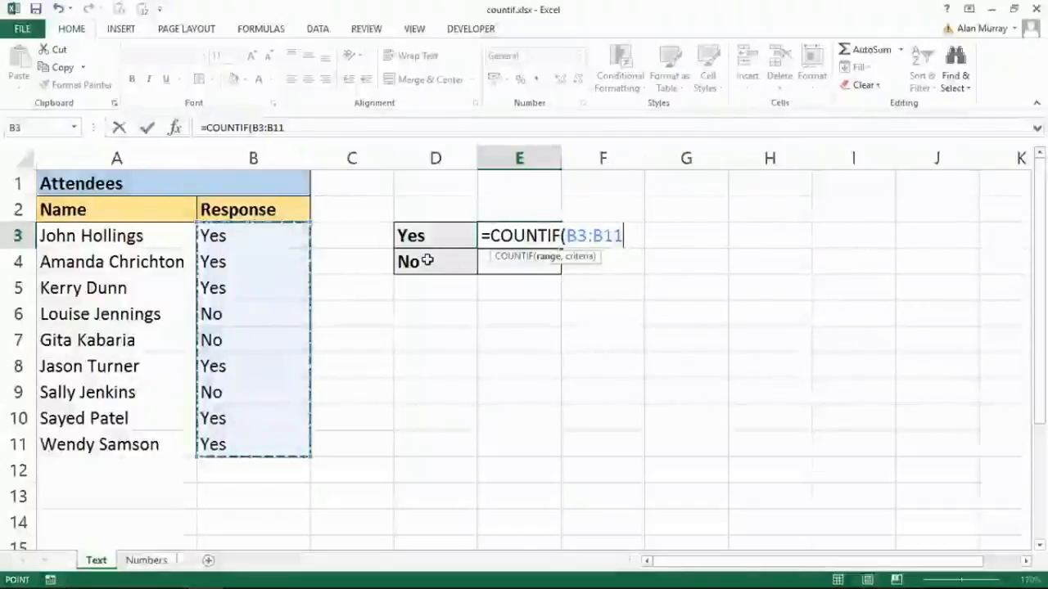
key(F4)
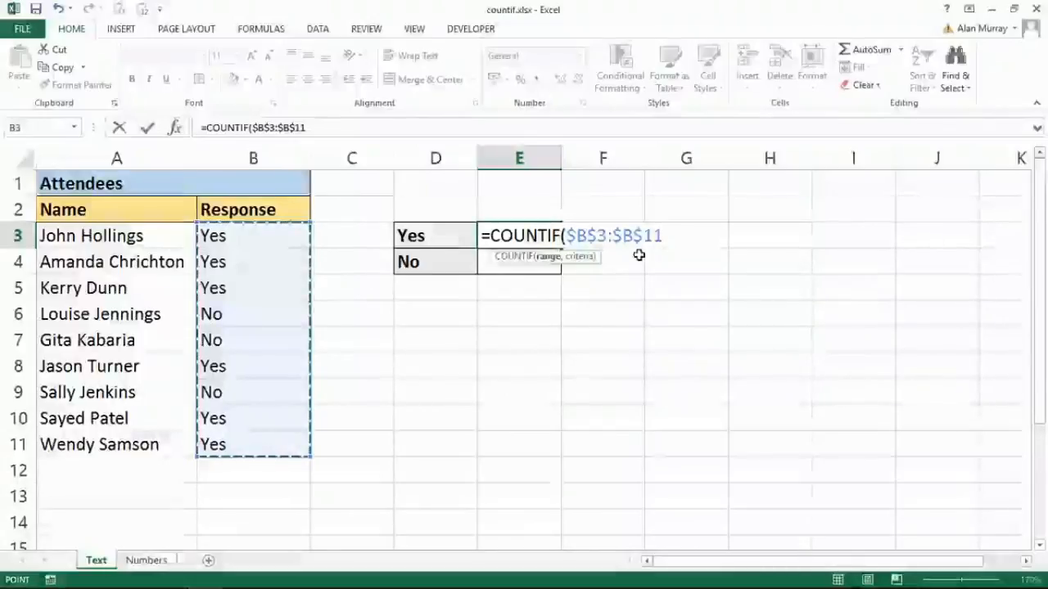
- Give the COUNTIF formula in E3 the text criterion "Yes" and commit it
text(,)
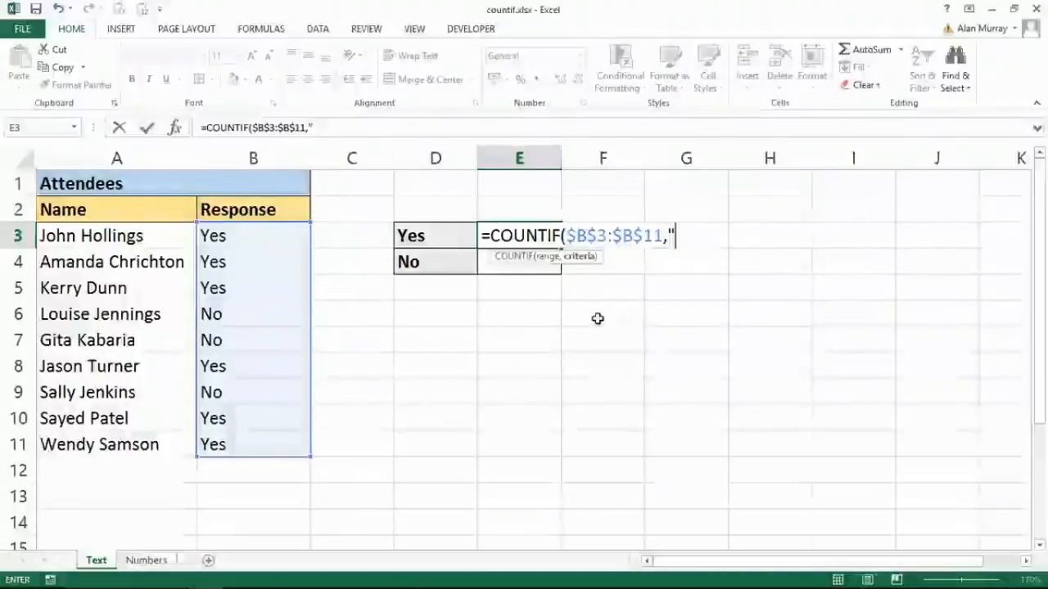
text(Y)
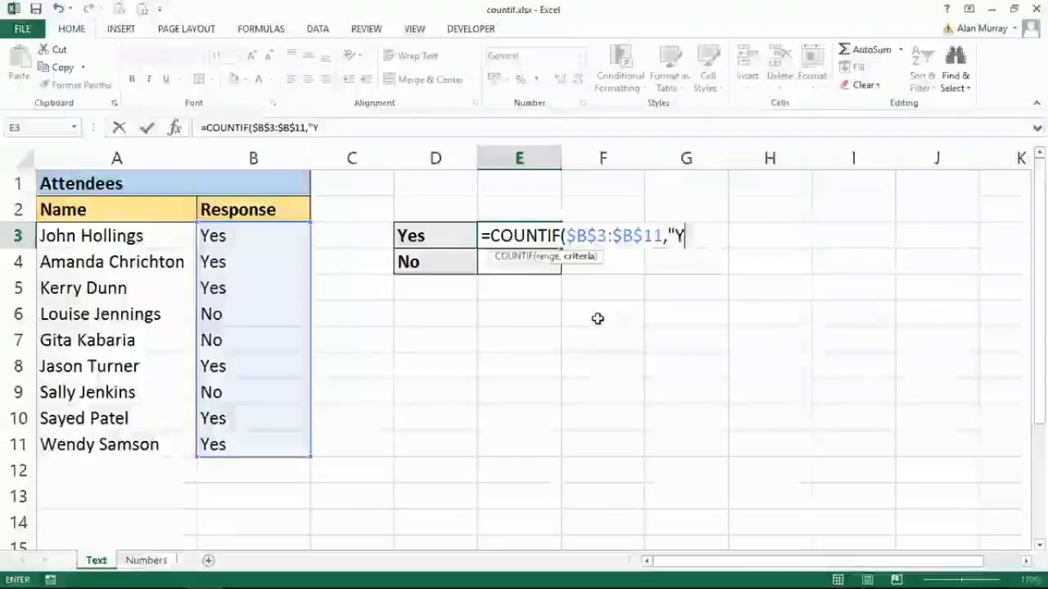
text(es")
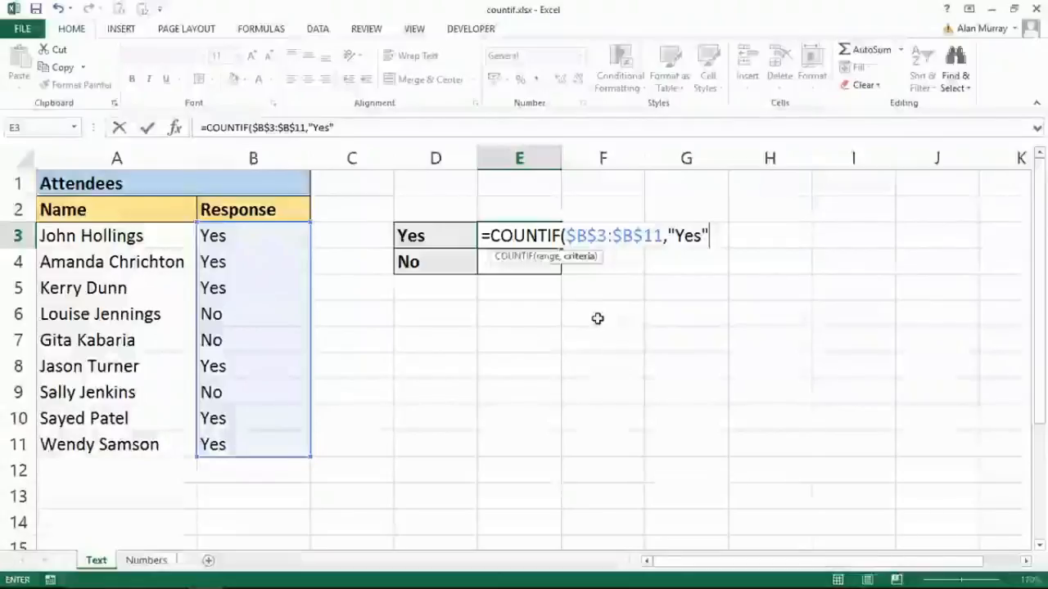
click(646, 270)
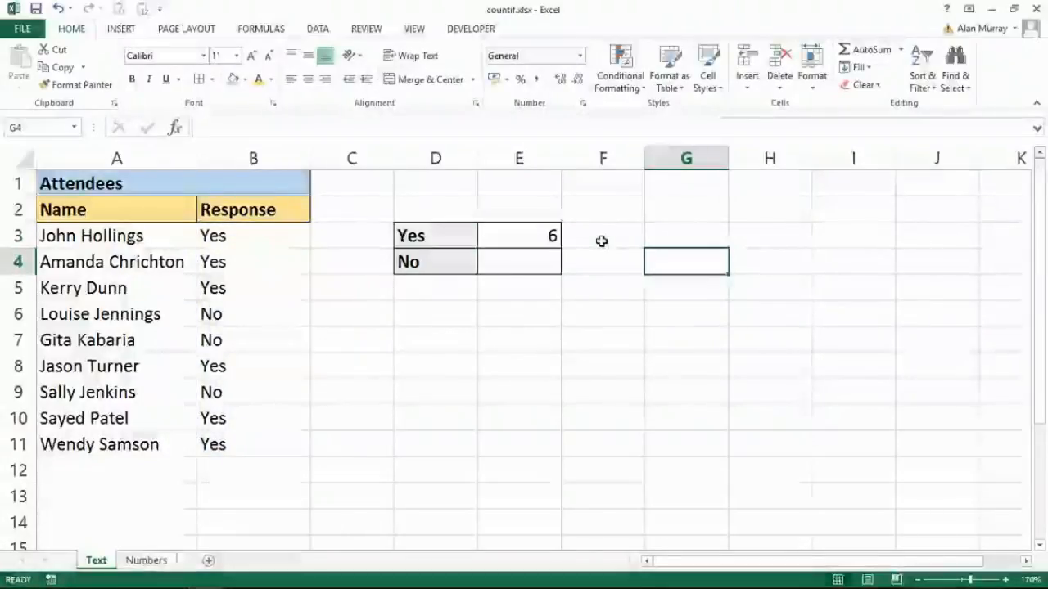
- Replace the "Yes" criterion in E3's formula with a reference to D3 and copy the formula down to E4
double_click(532, 235)
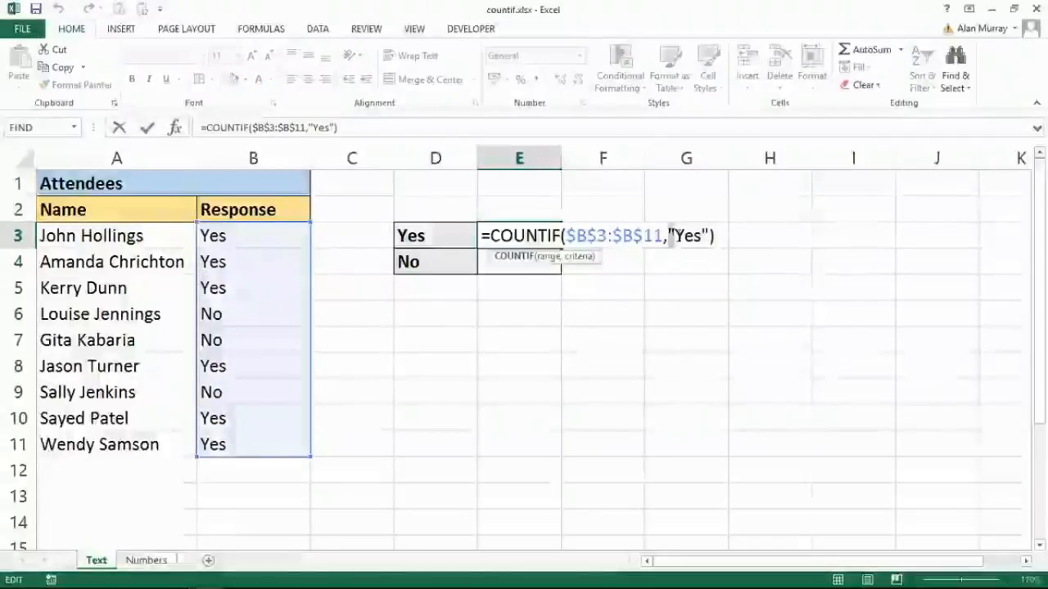
click(671, 236)
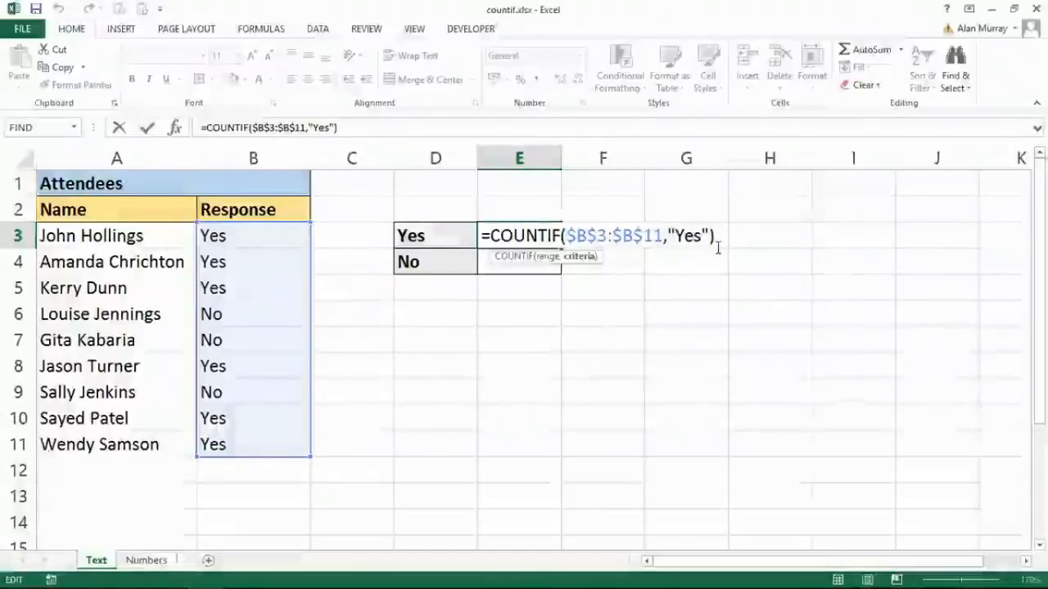
drag(669, 236, 708, 236)
click(449, 234)
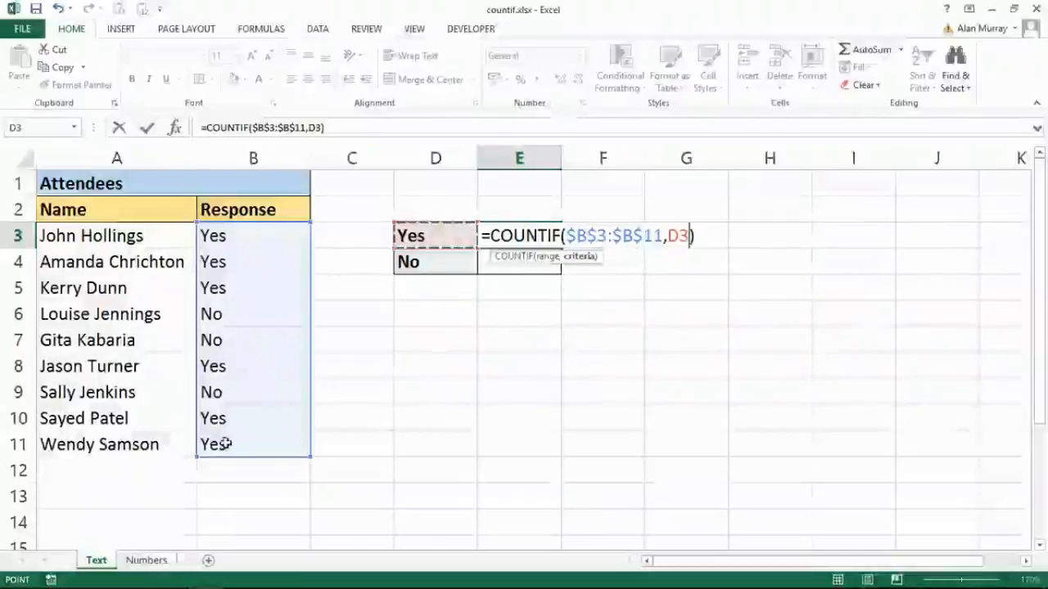
key(Return)
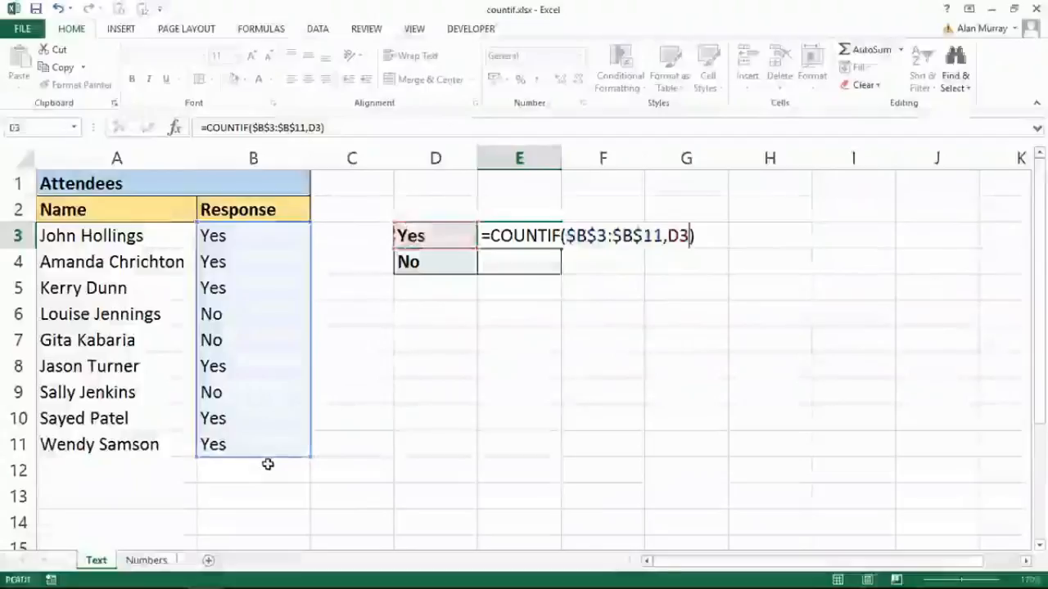
key(Return)
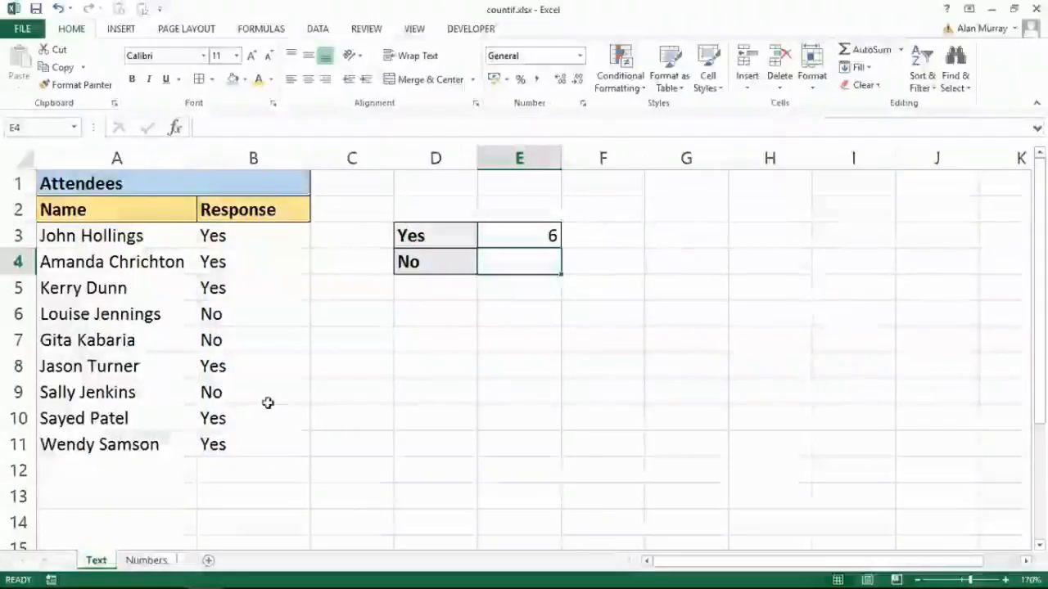
click(555, 237)
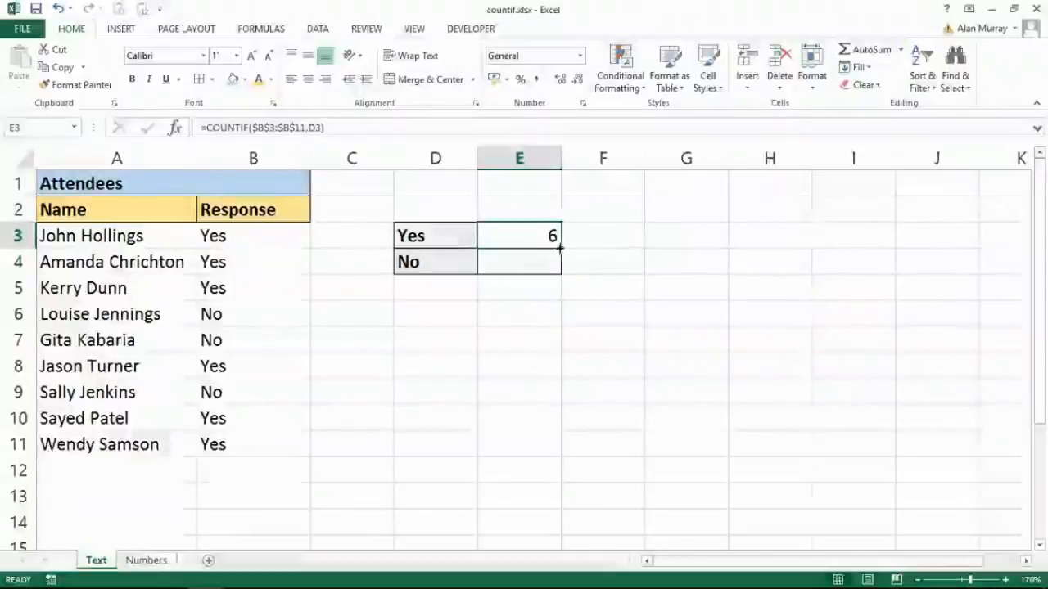
drag(560, 248, 560, 272)
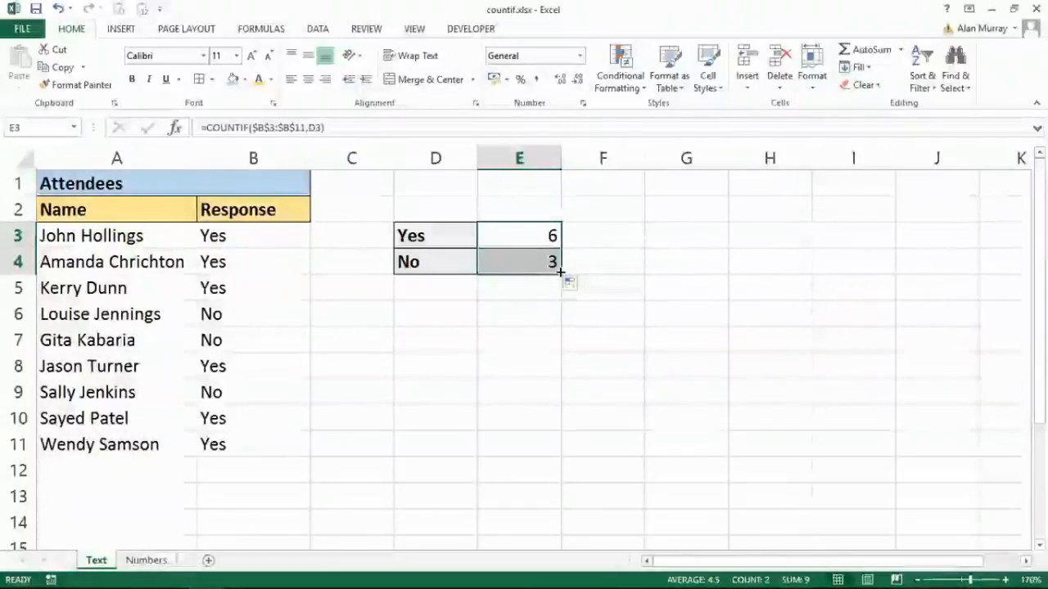
- Test the counts by changing the response in B6 to Yes, and undo that change
click(231, 309)
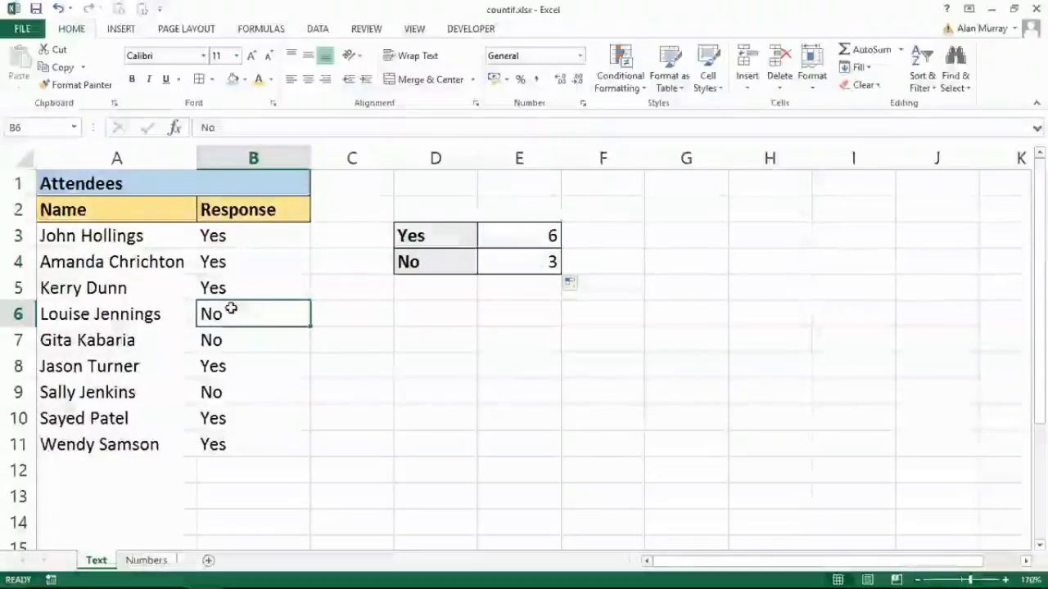
text(Yes)
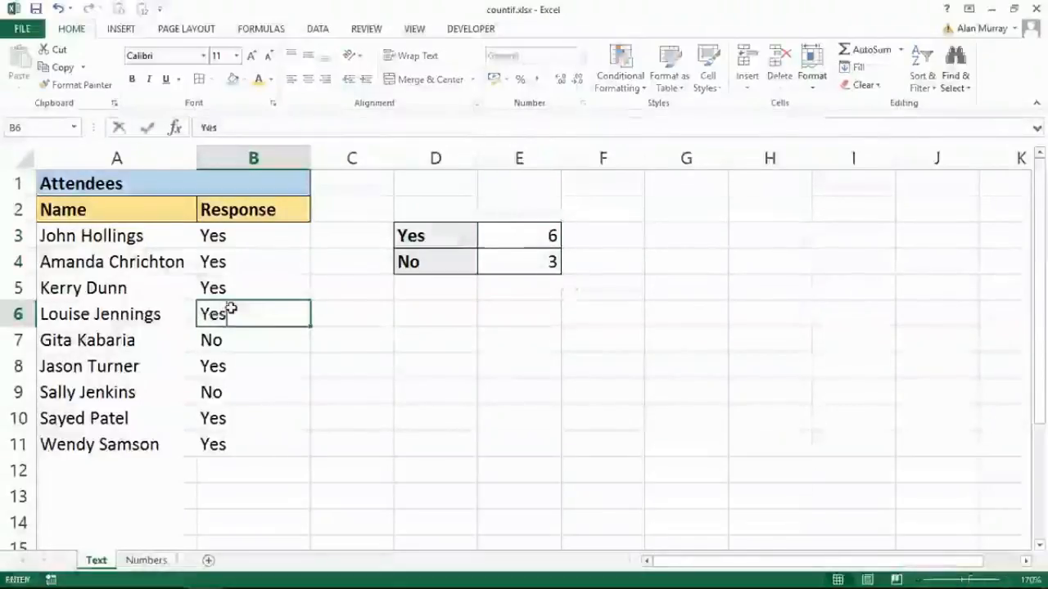
key(Return)
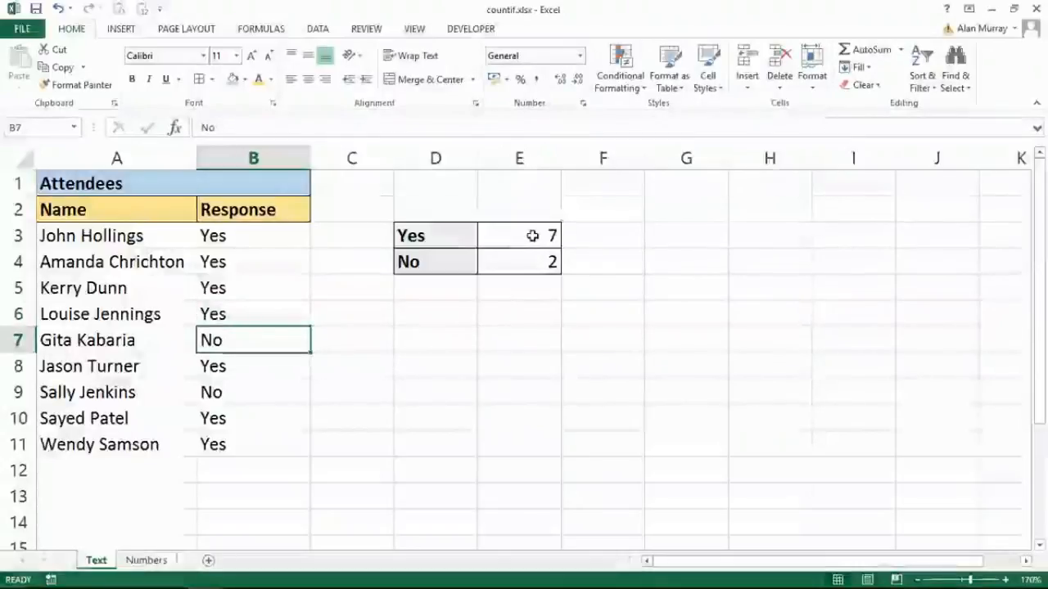
key(ctrl+z)
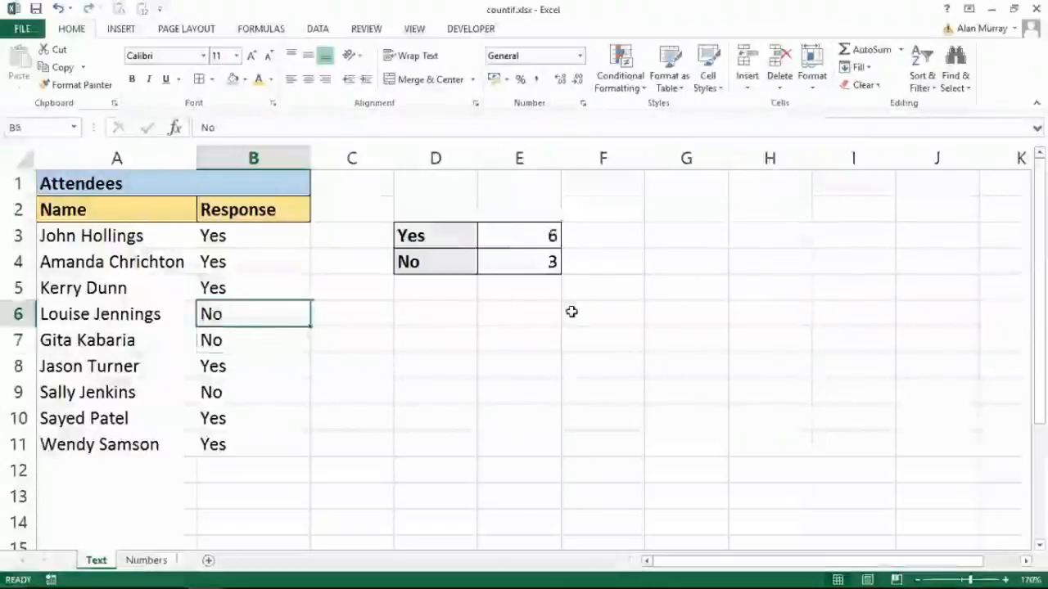
click(571, 312)
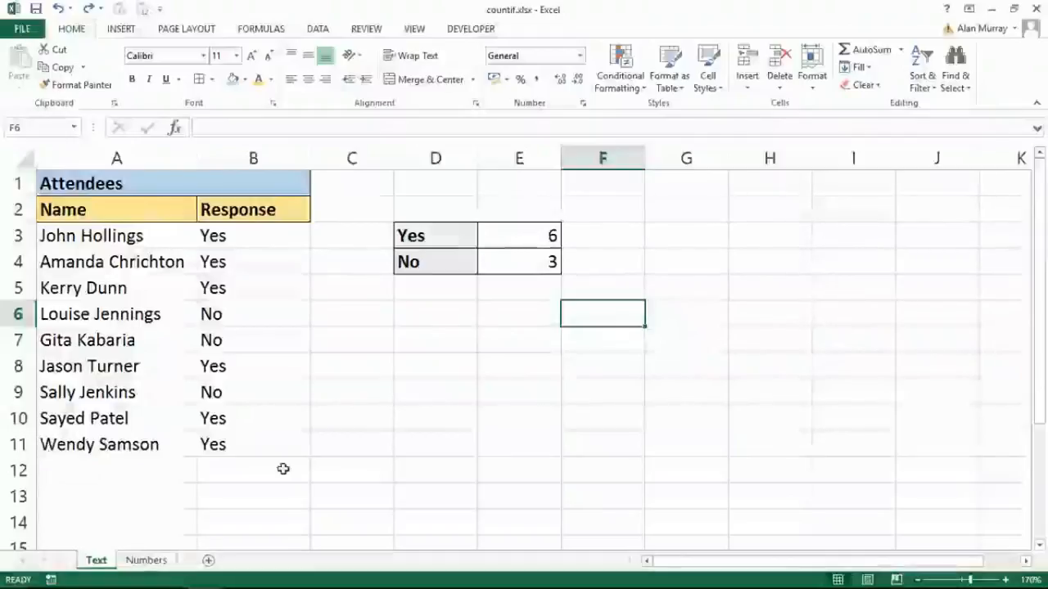
- On the Numbers sheet, start a COUNTIF formula in E3 with the scores in B3:B11 as the absolute range $B$3:$B$11
click(147, 561)
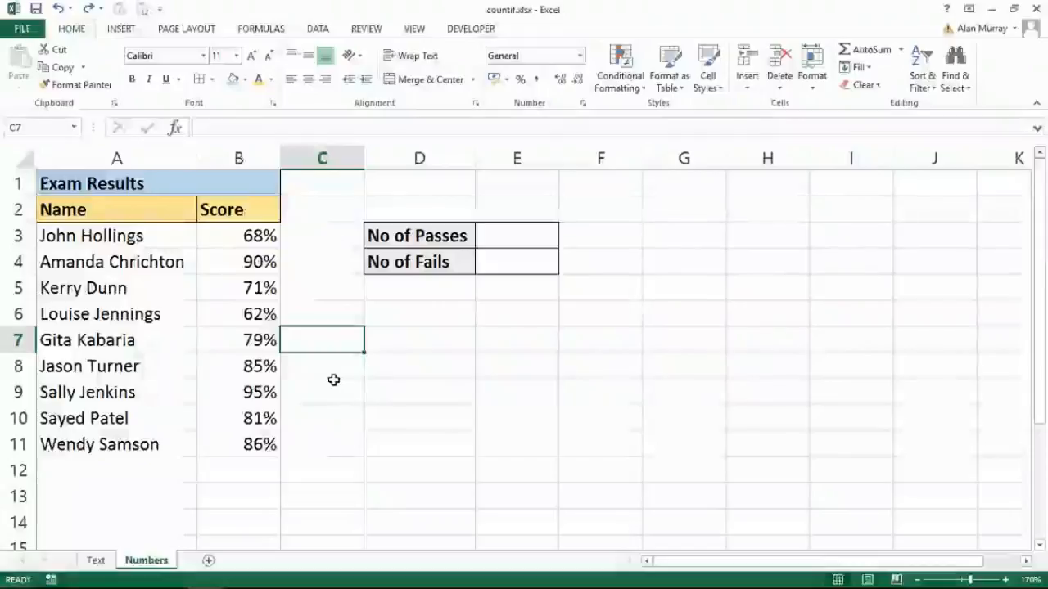
drag(239, 236, 238, 445)
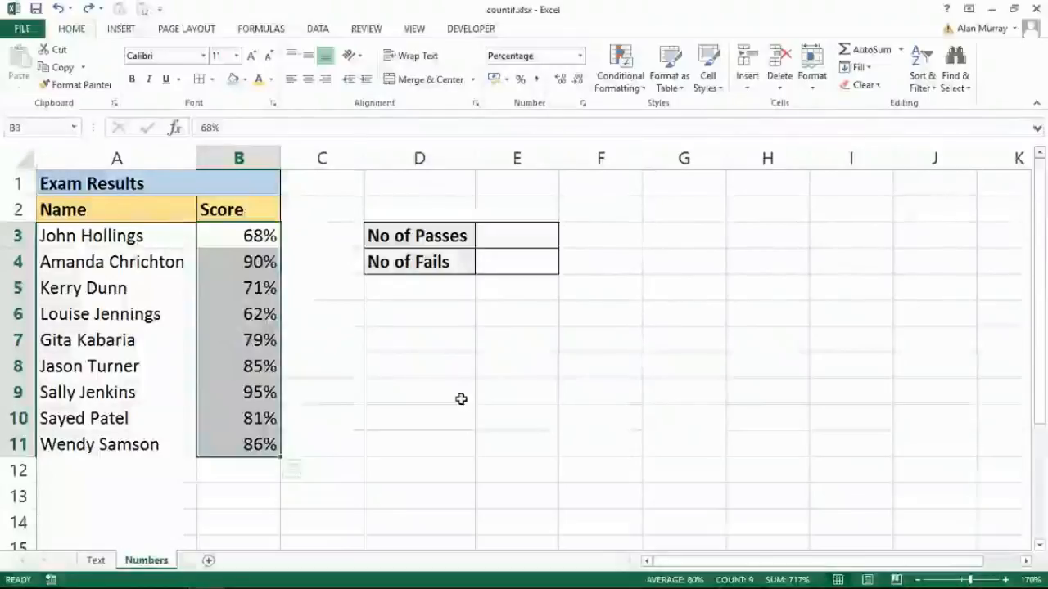
click(531, 267)
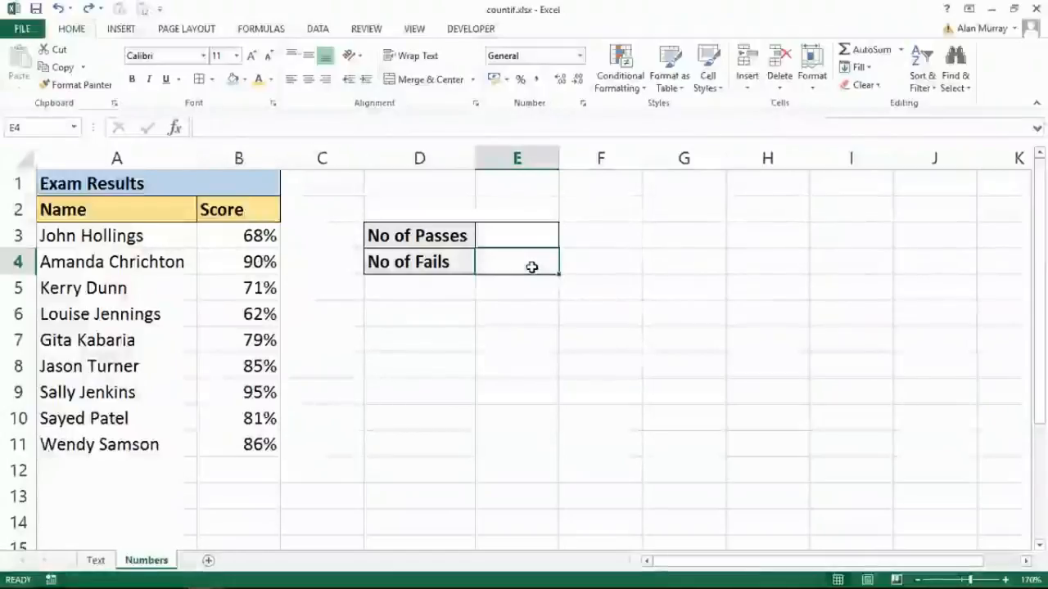
click(511, 238)
text(=countif()
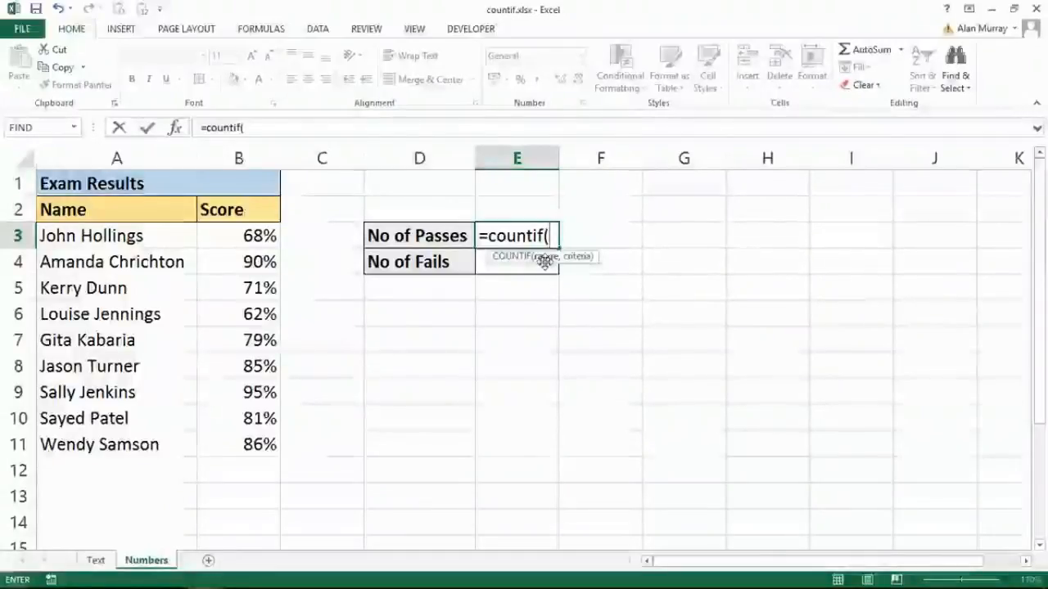
drag(246, 236, 247, 444)
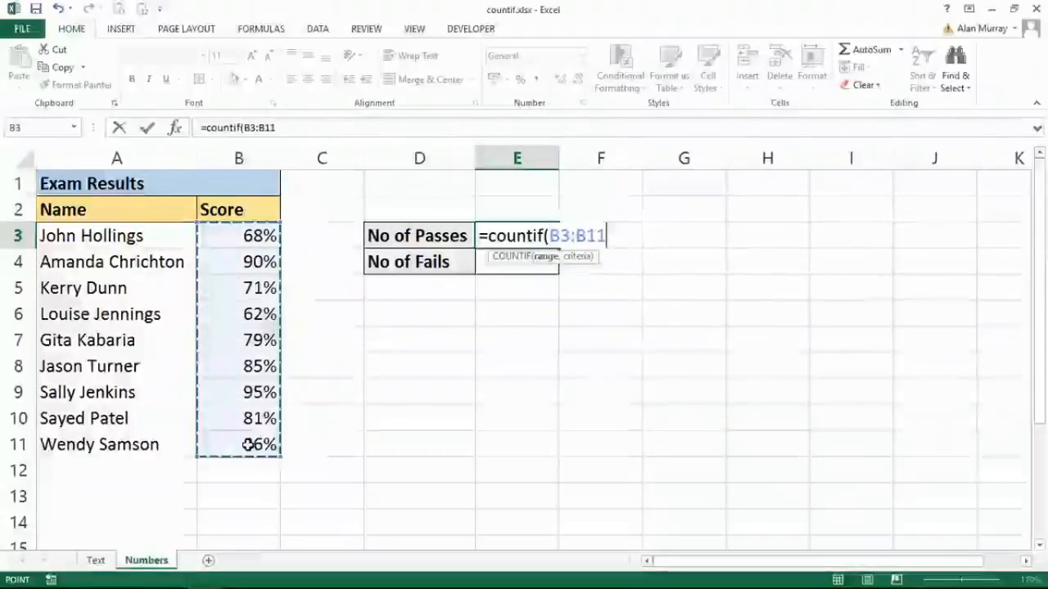
key(F4)
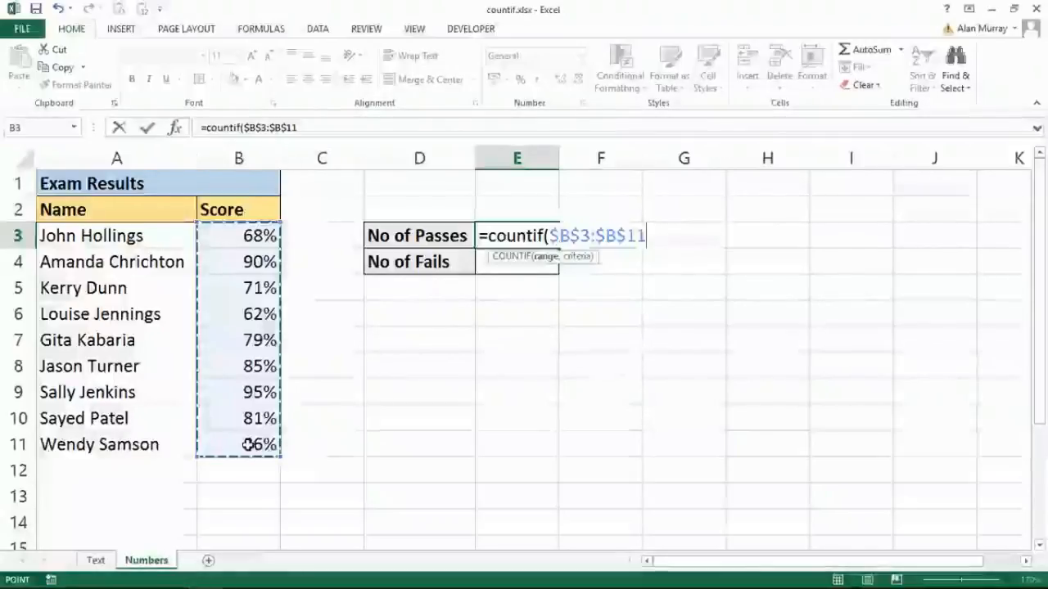
- Give the COUNTIF formula in E3 the unquoted criterion >=75% and complete it with a closing bracket
text(,>=)
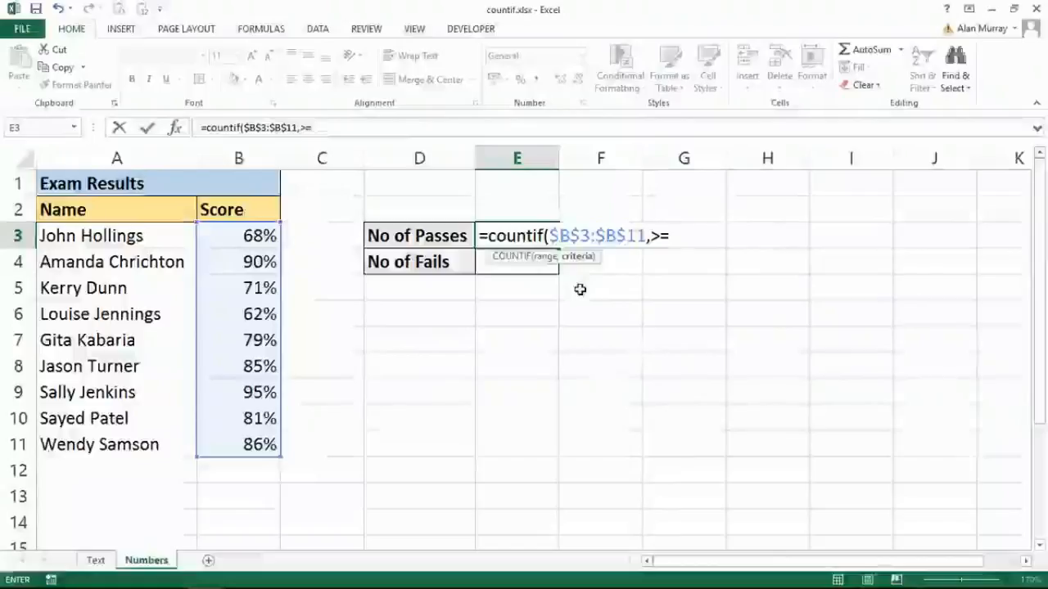
text(74%)
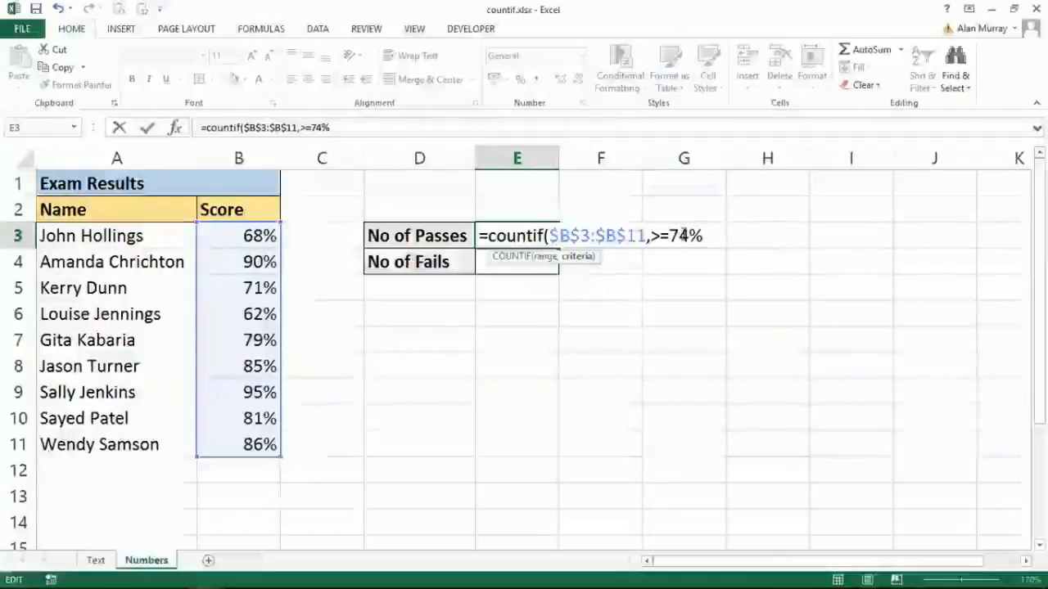
drag(684, 235, 690, 236)
text(5)
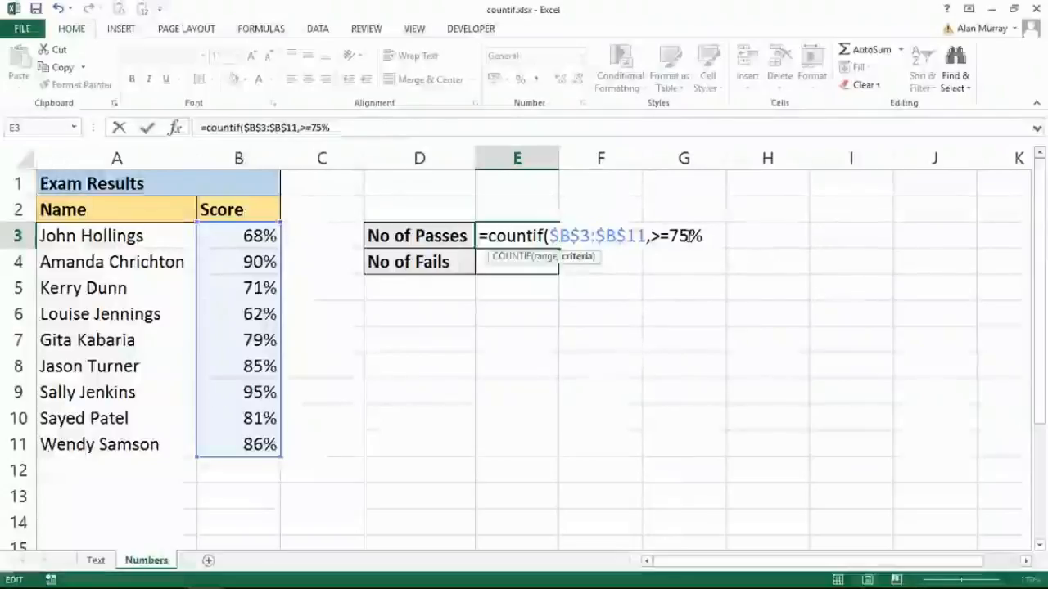
text())
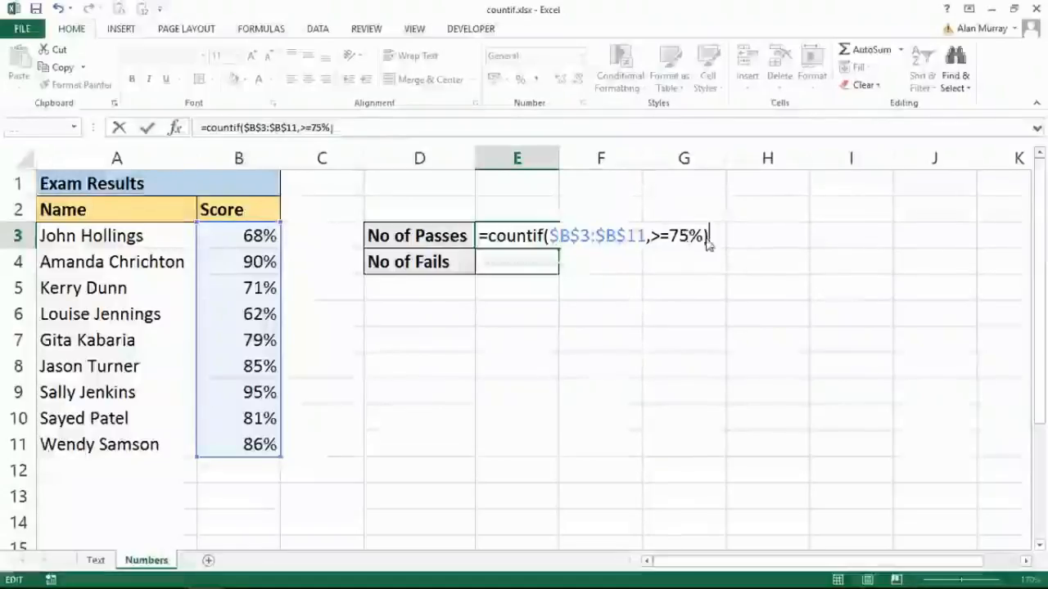
- Try to commit the formula in E3 with its criterion left unquoted
key(Return)
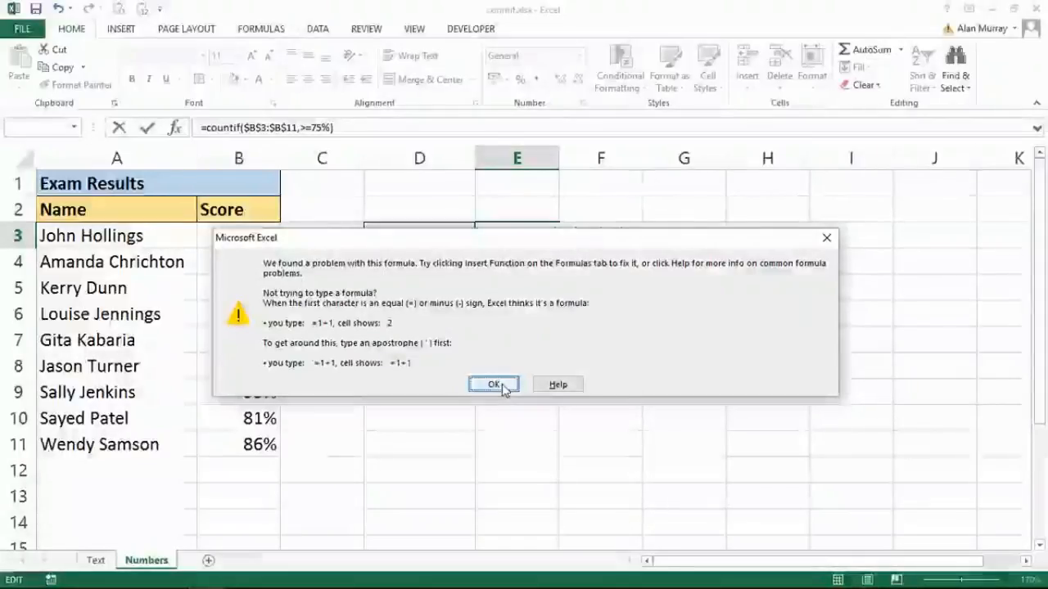
click(494, 384)
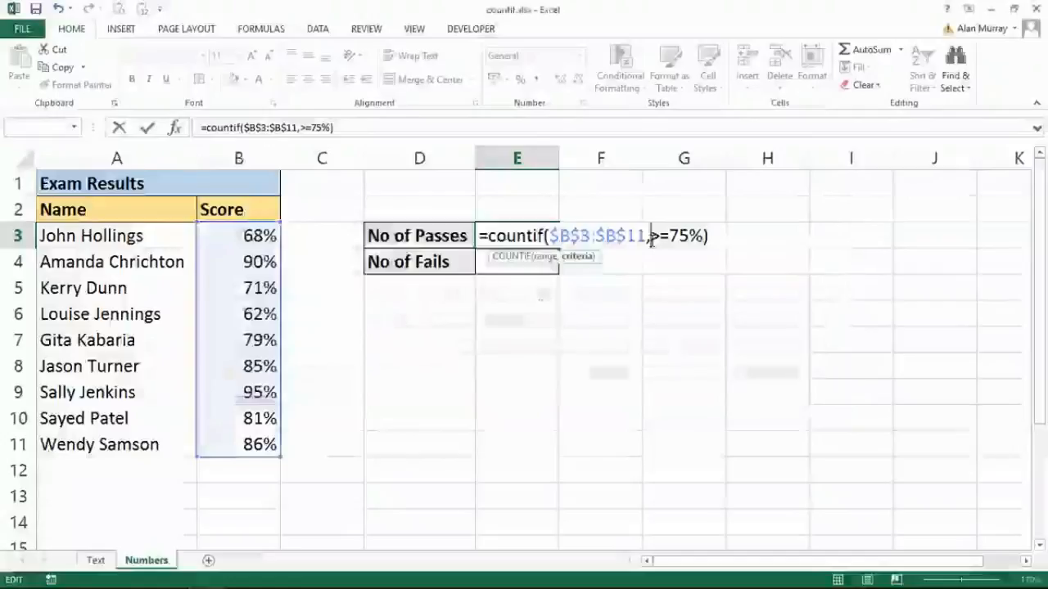
click(548, 237)
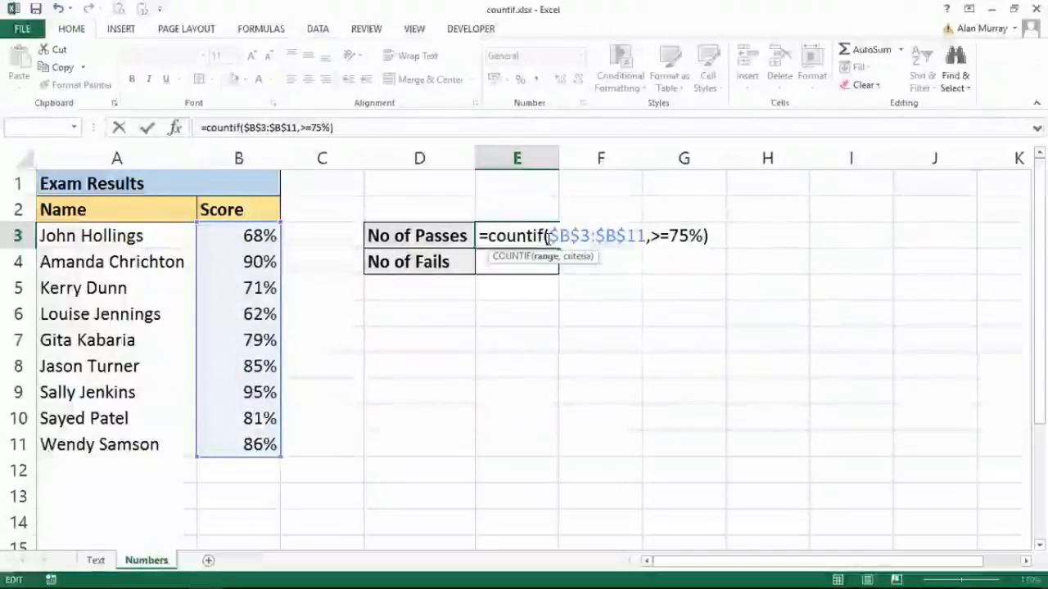
key(Return)
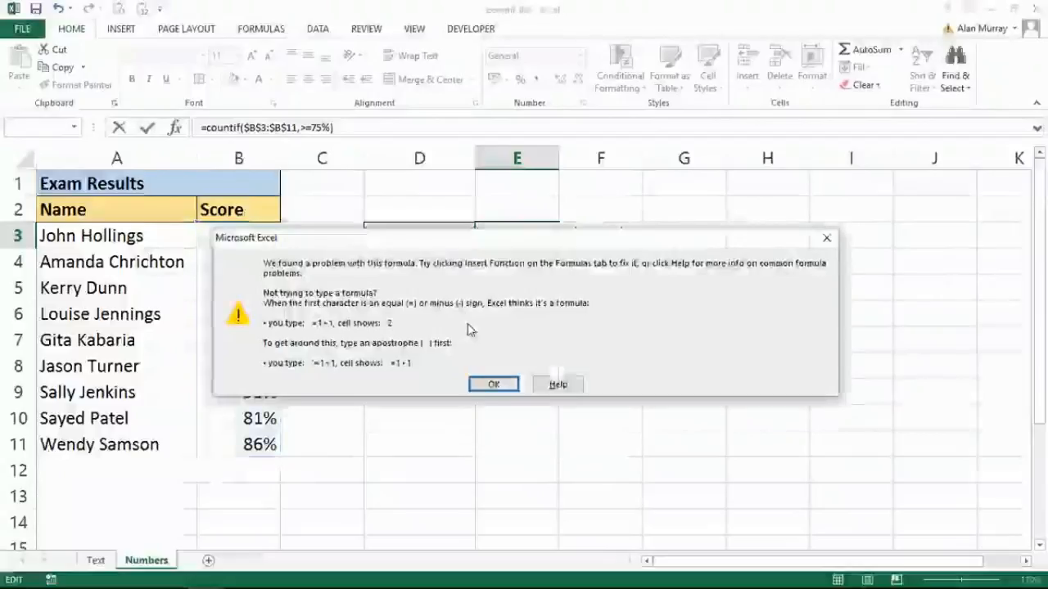
click(493, 385)
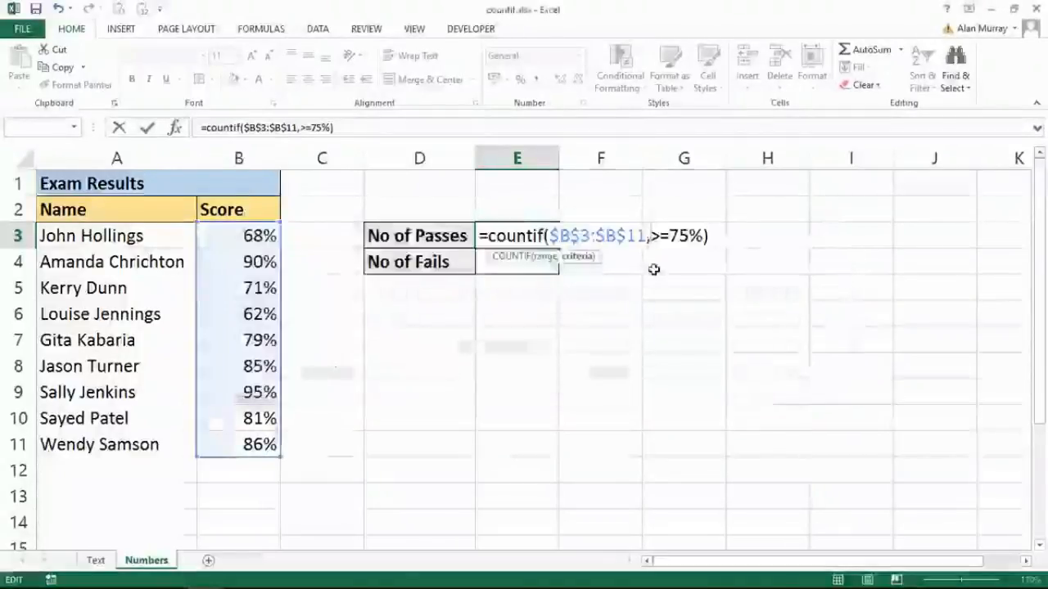
click(649, 236)
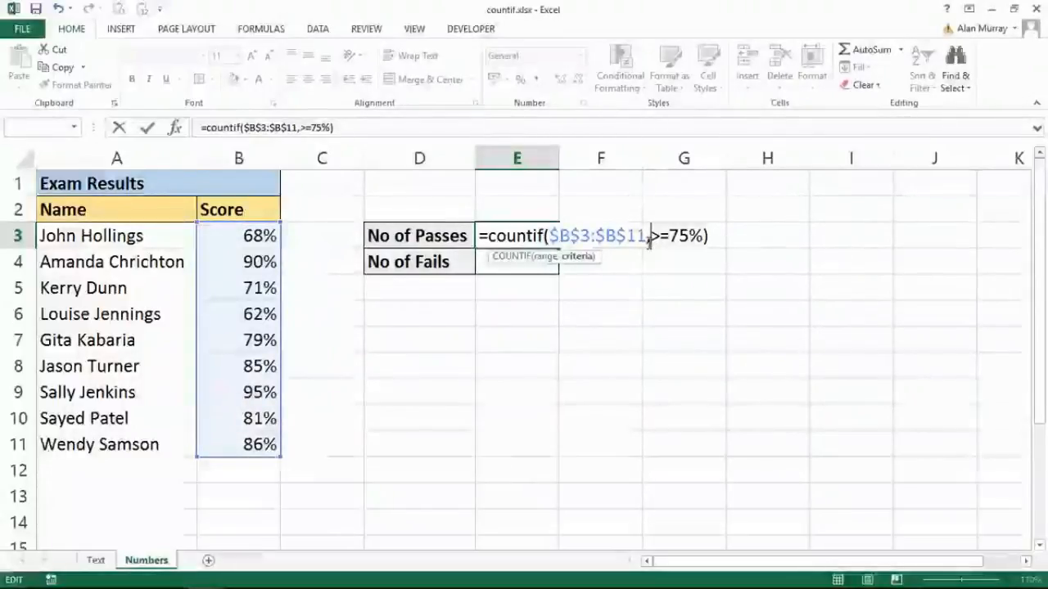
- Open the function arguments for COUNTIF in E3 and examine the function's help on how number, comparison, cell and text criteria are written
click(177, 128)
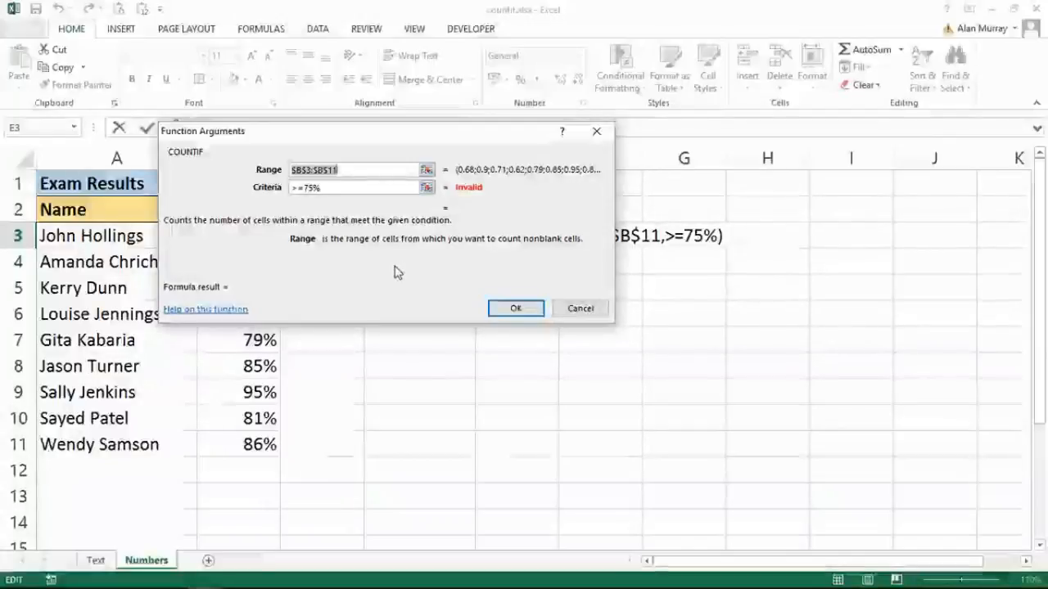
click(200, 311)
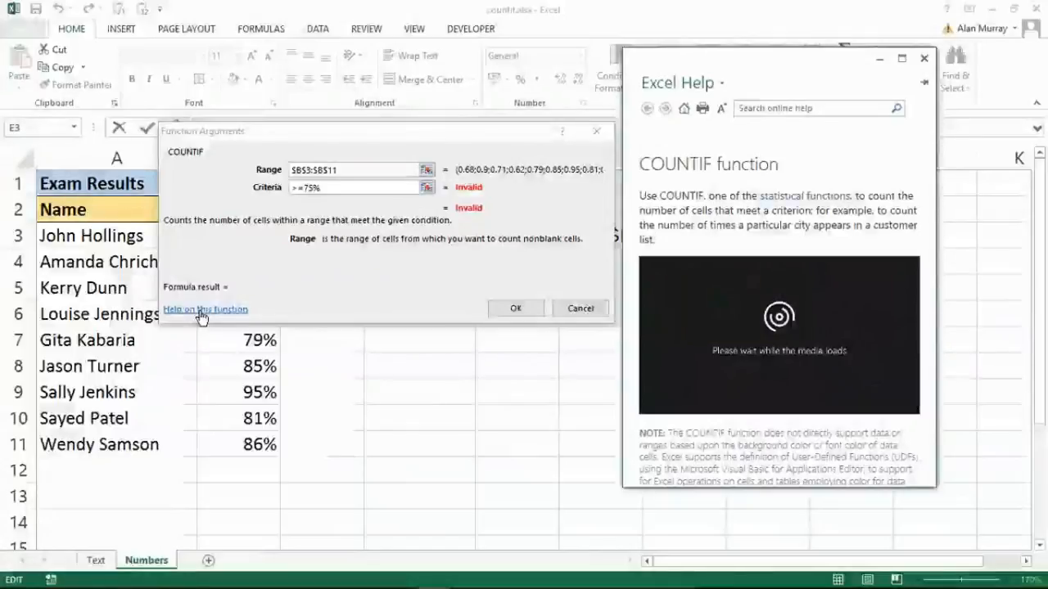
drag(927, 166, 927, 182)
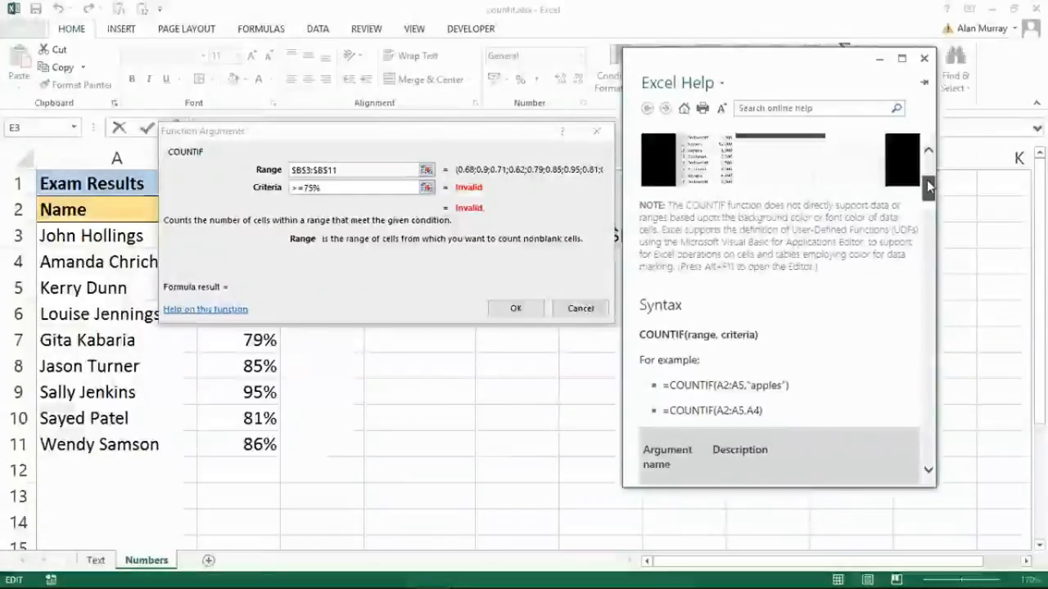
drag(928, 187, 929, 215)
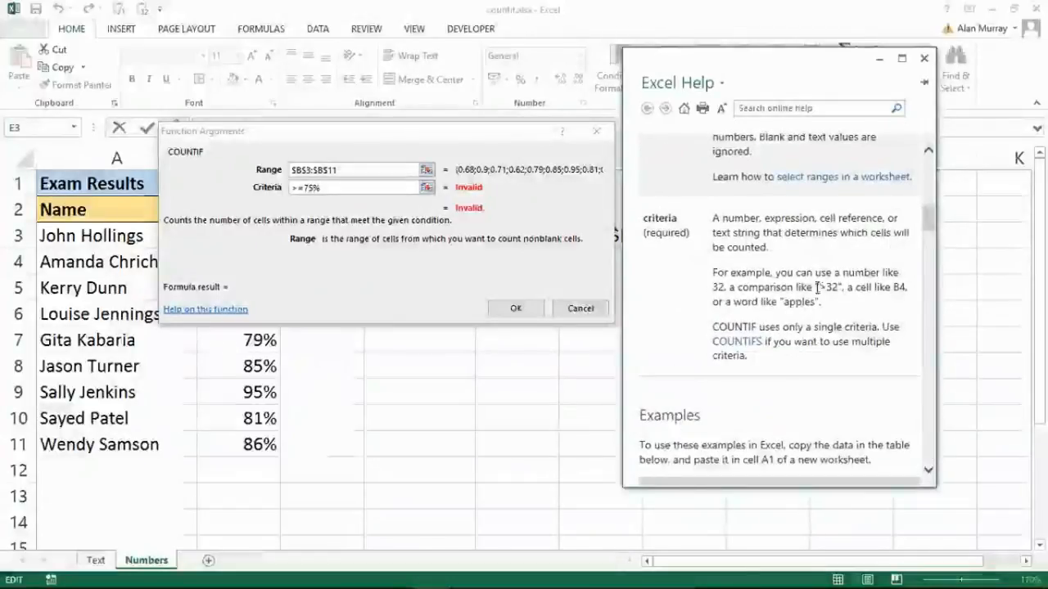
drag(816, 288, 838, 287)
click(843, 311)
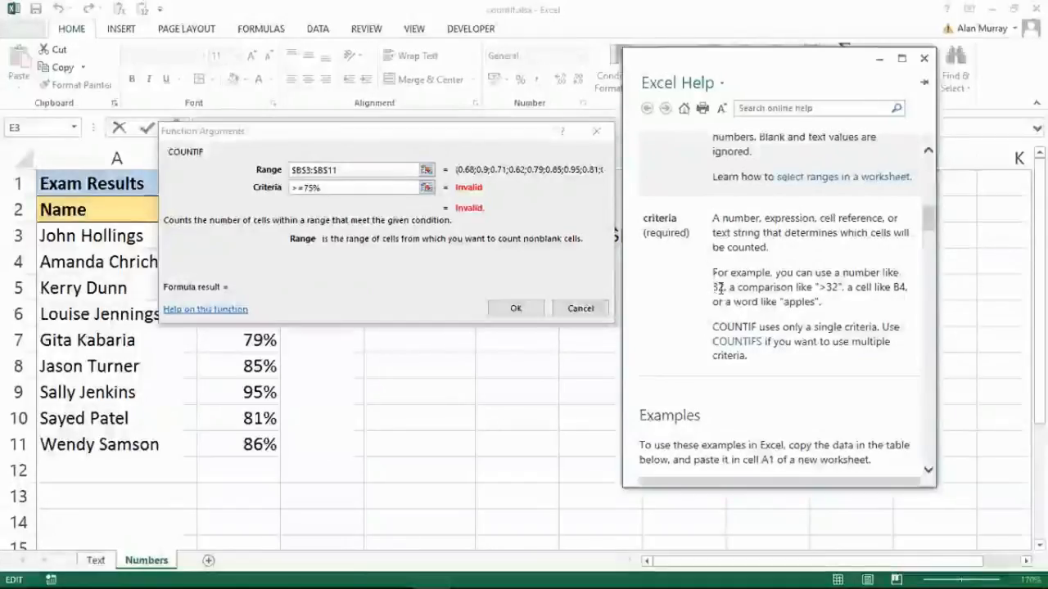
drag(712, 287, 819, 303)
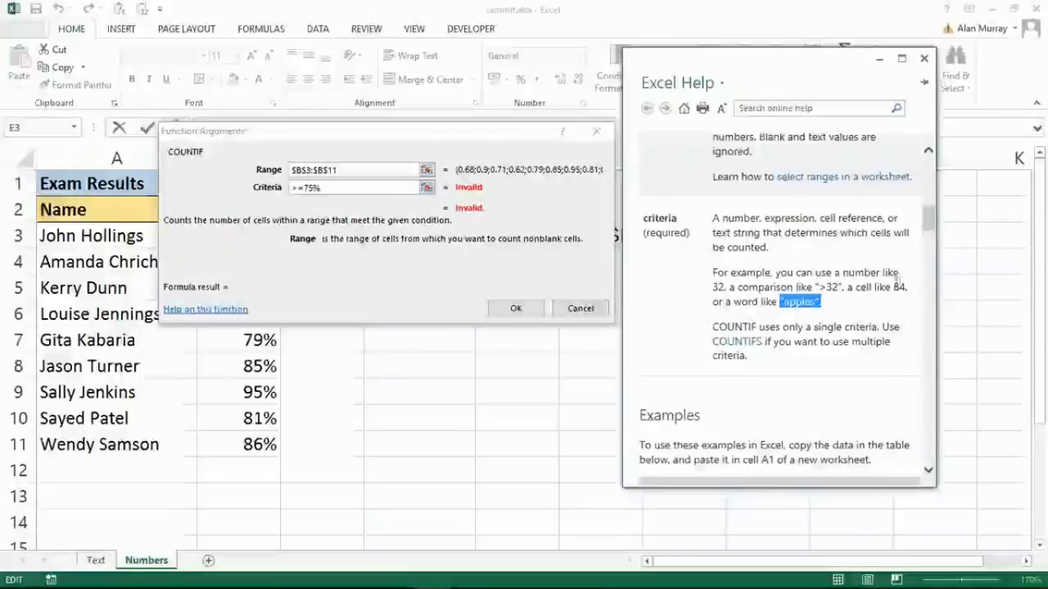
double_click(900, 287)
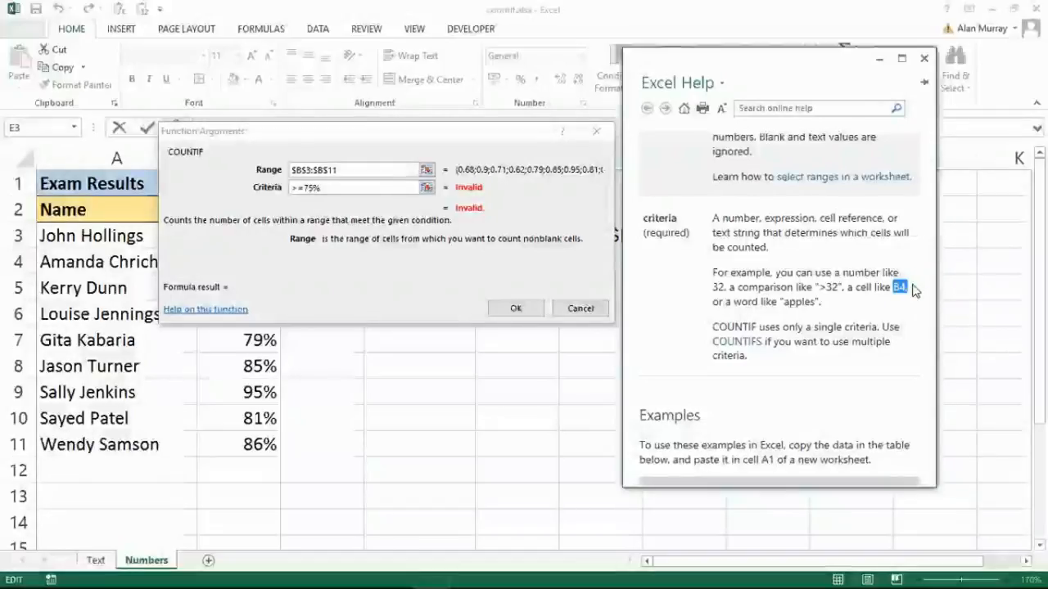
click(821, 288)
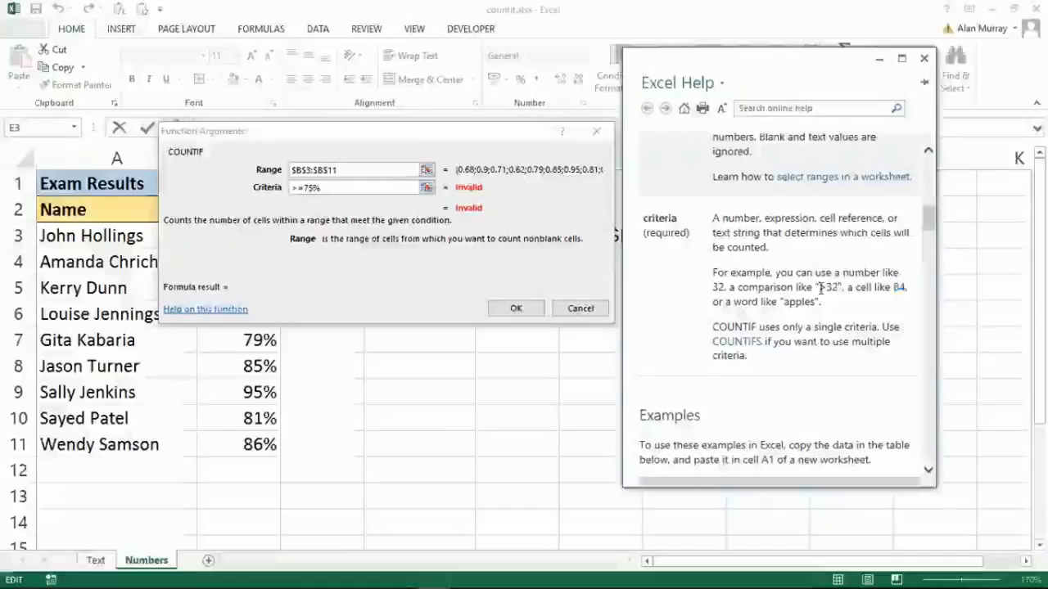
drag(821, 288, 836, 291)
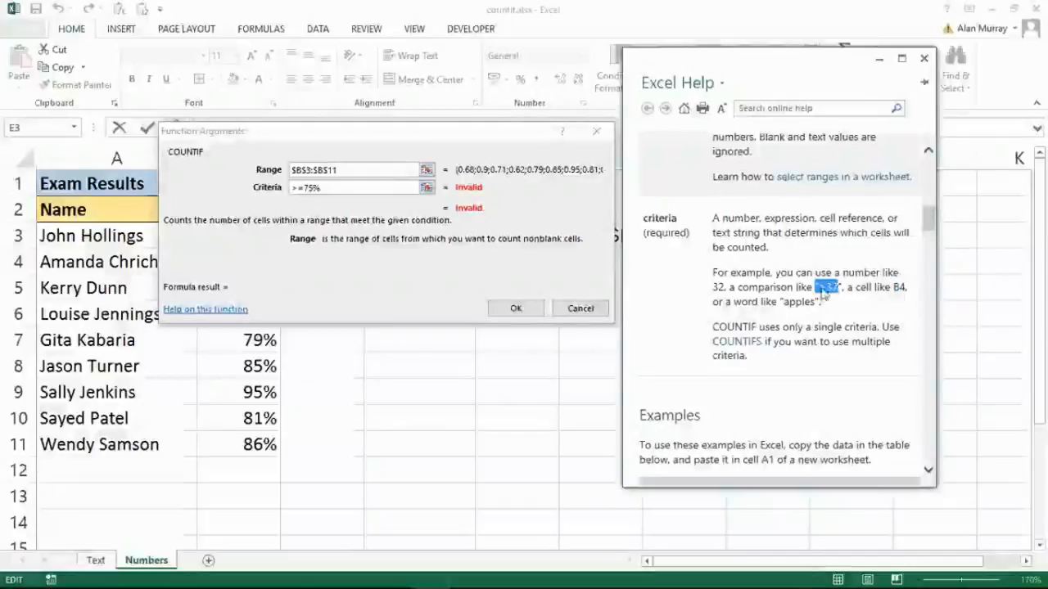
click(923, 60)
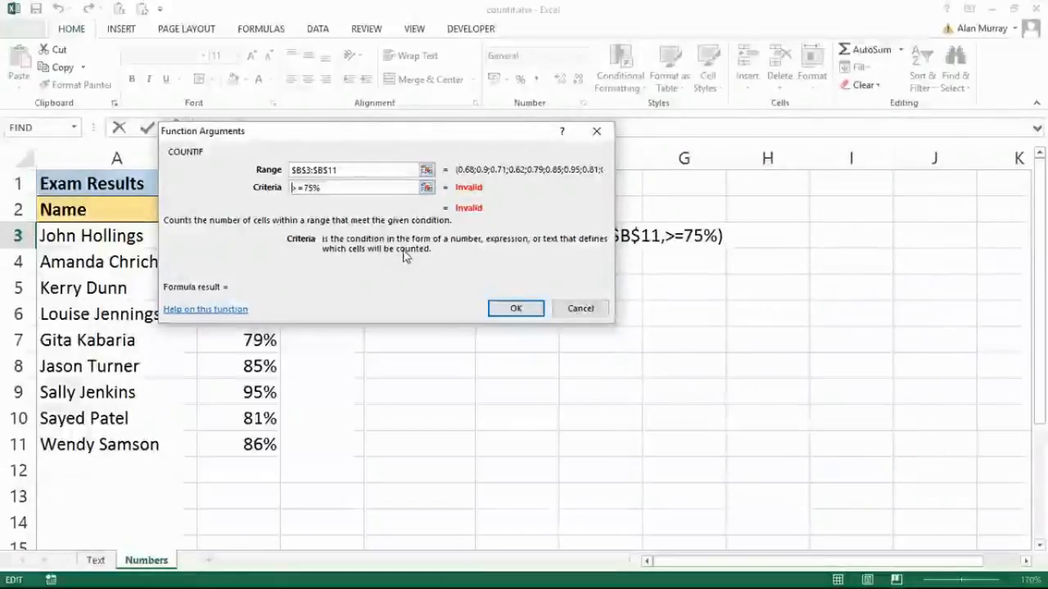
- Enclose the criterion in E3's COUNTIF arguments in double quotes as ">=75%" and commit the formula
text(")
click(353, 189)
text(")
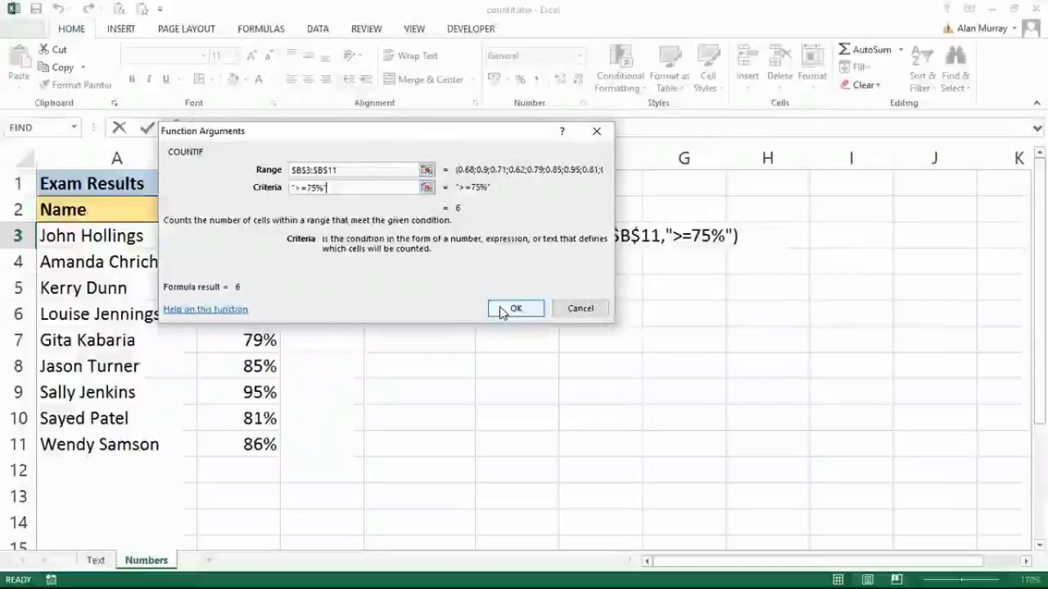
click(515, 309)
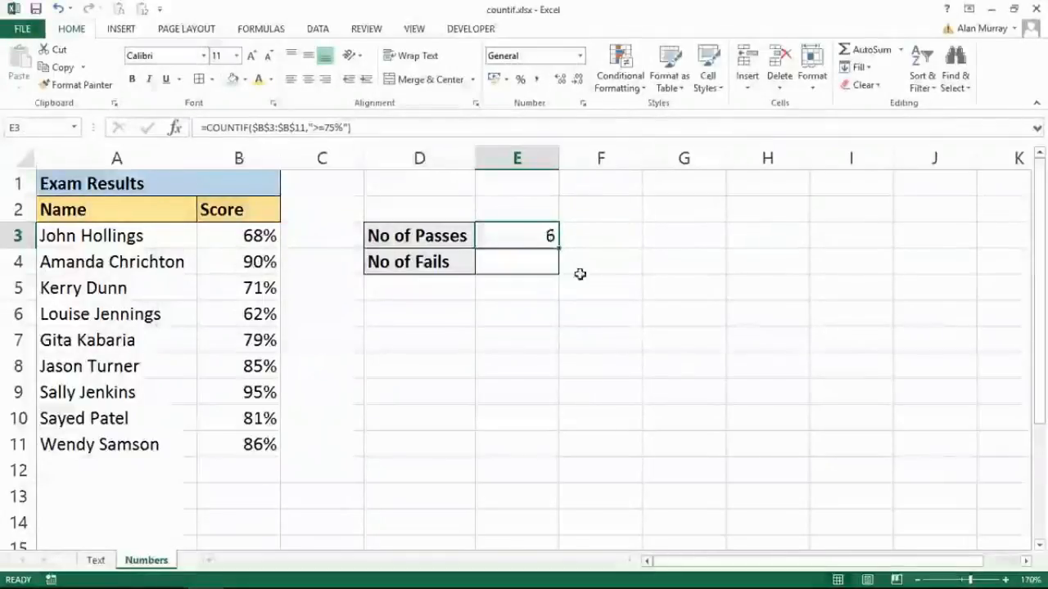
- Copy the passes formula from E3 down to E4 and change the copy's criterion to "<75%" to count the fails
drag(559, 248, 536, 266)
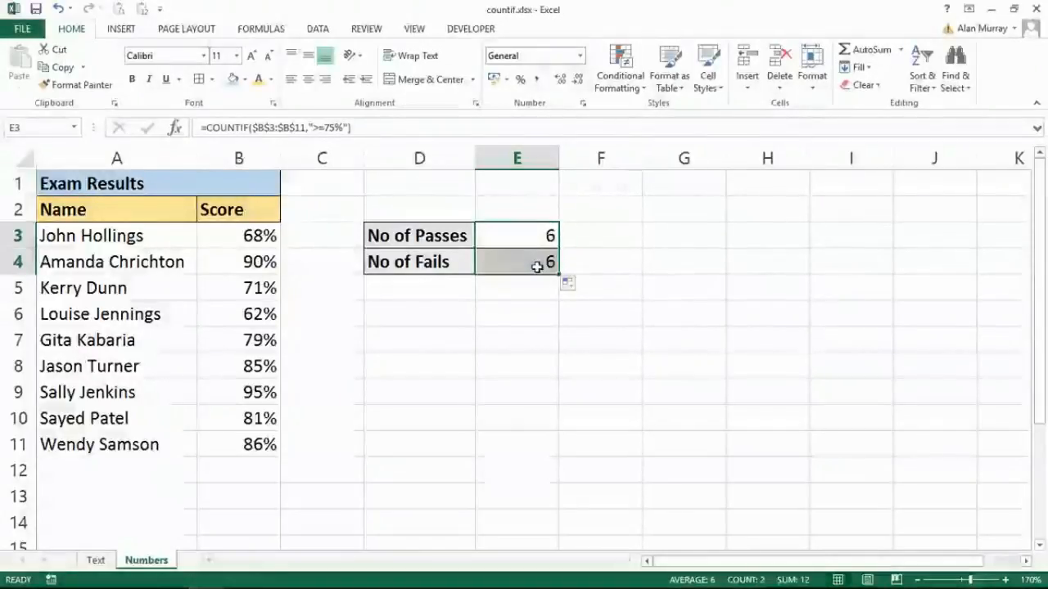
double_click(536, 266)
click(676, 262)
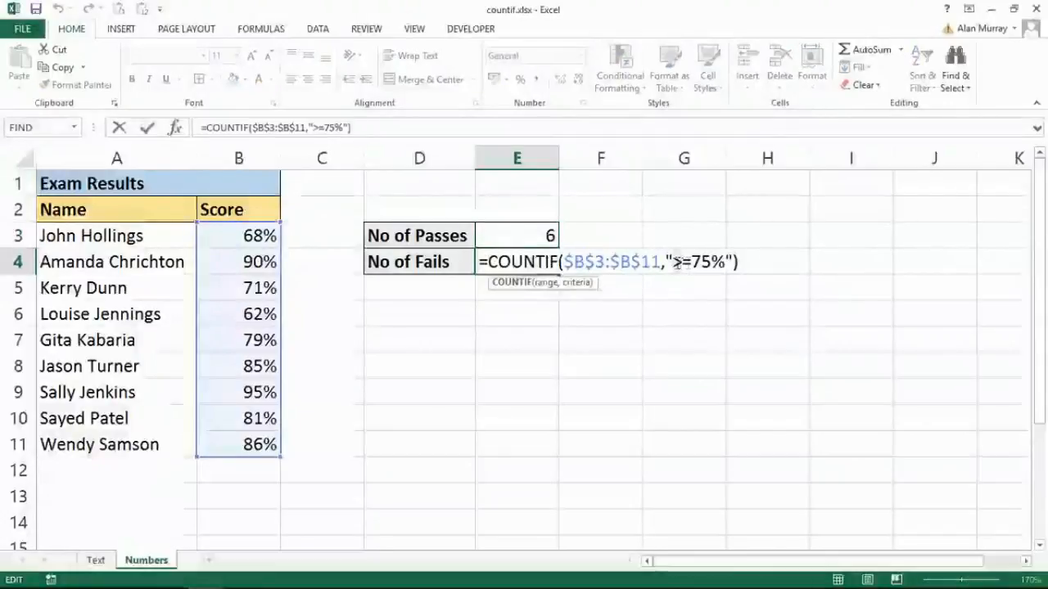
drag(677, 262, 690, 262)
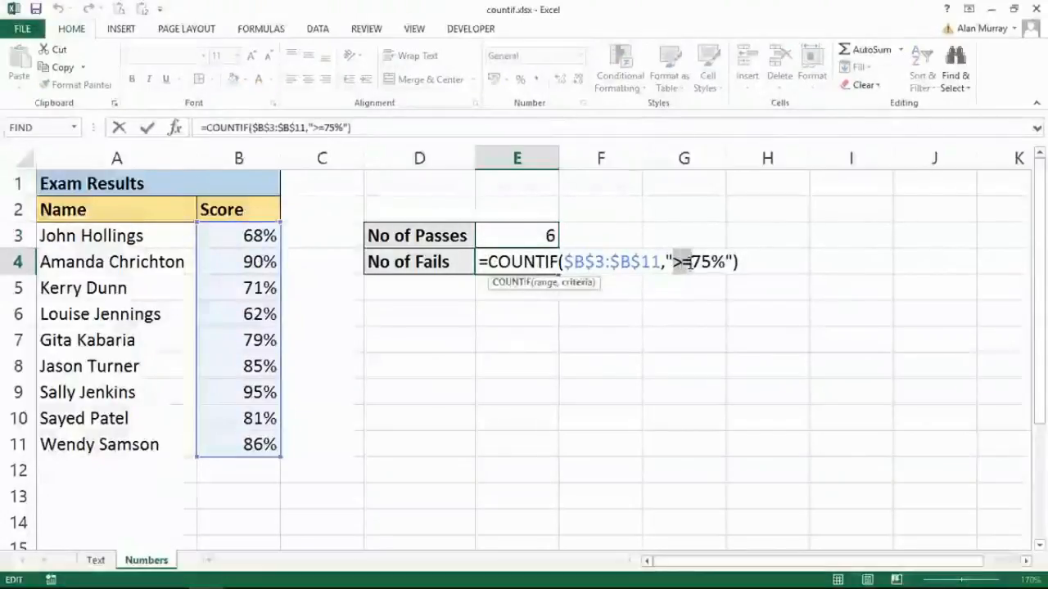
text(<)
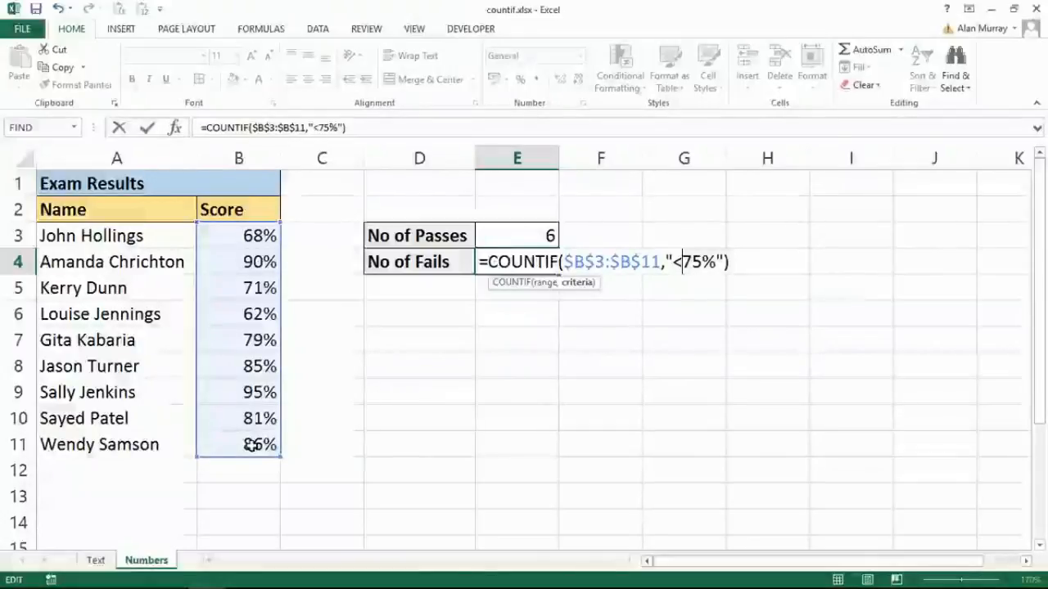
key(Return)
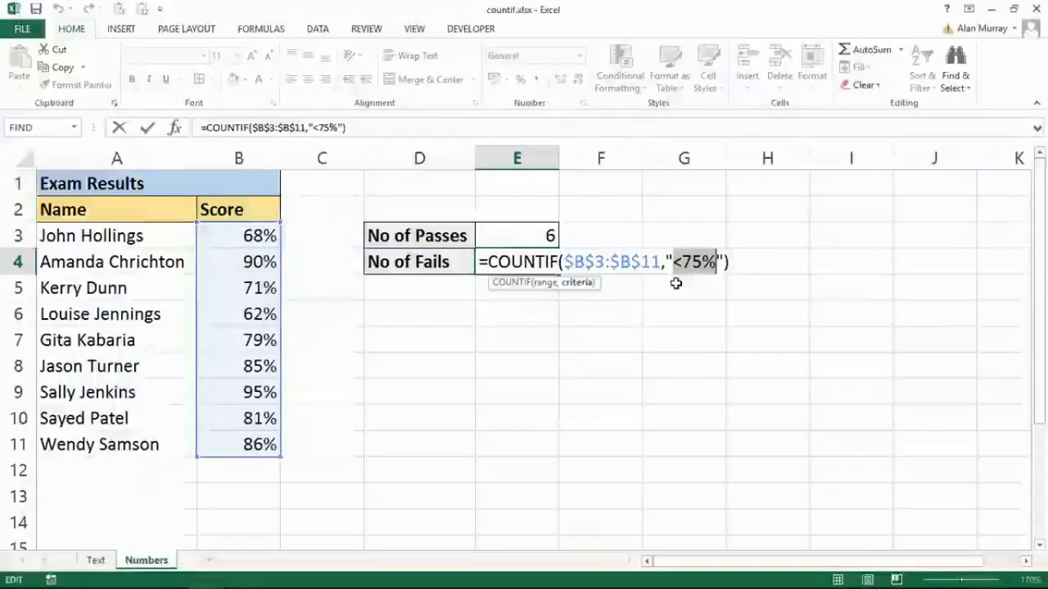
key(Return)
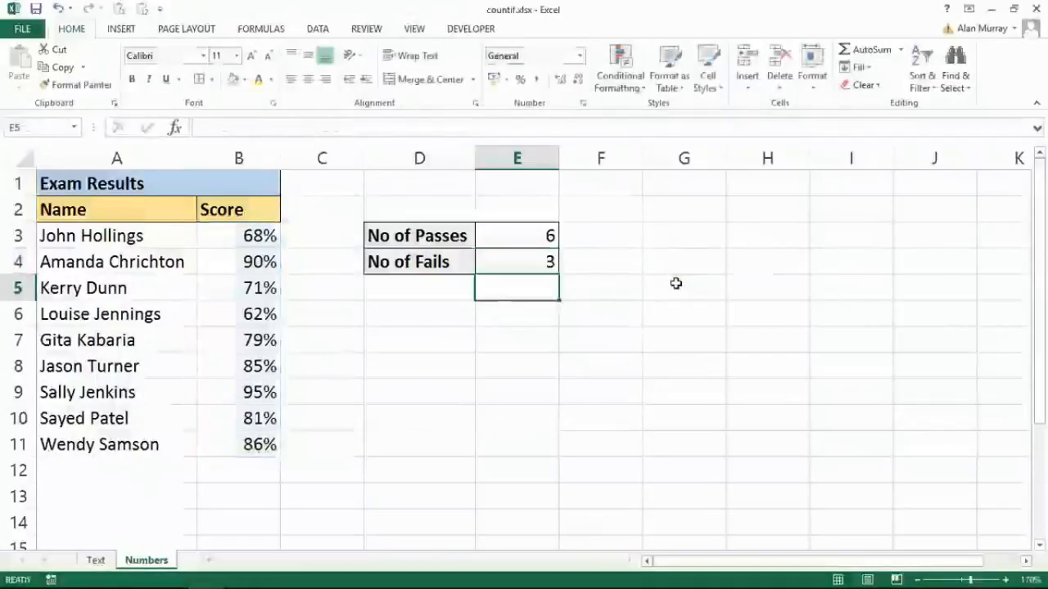